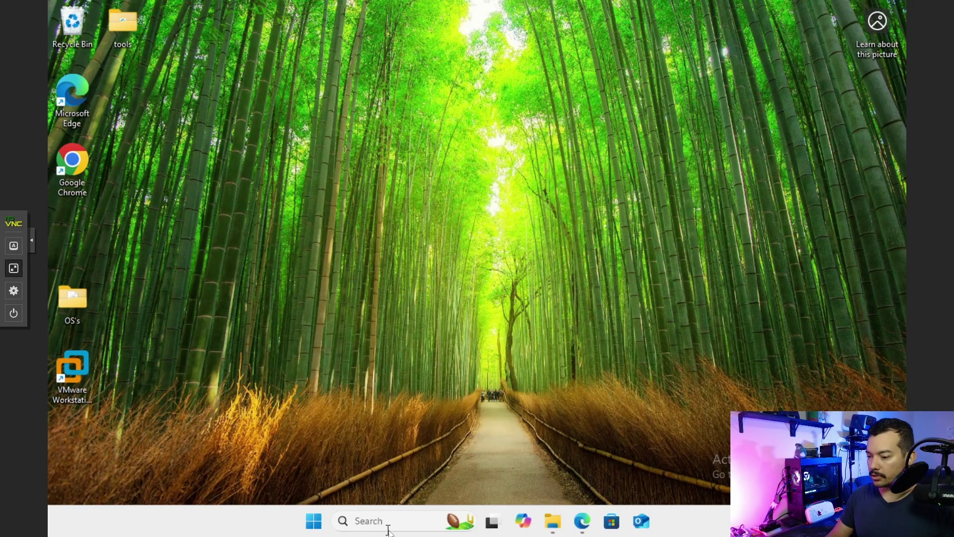
# Step: Look through the installed apps in Add or remove programs, view Copilot's available app options, and close the settings window
pyautogui.click(390, 528)
pyautogui.write('add or')
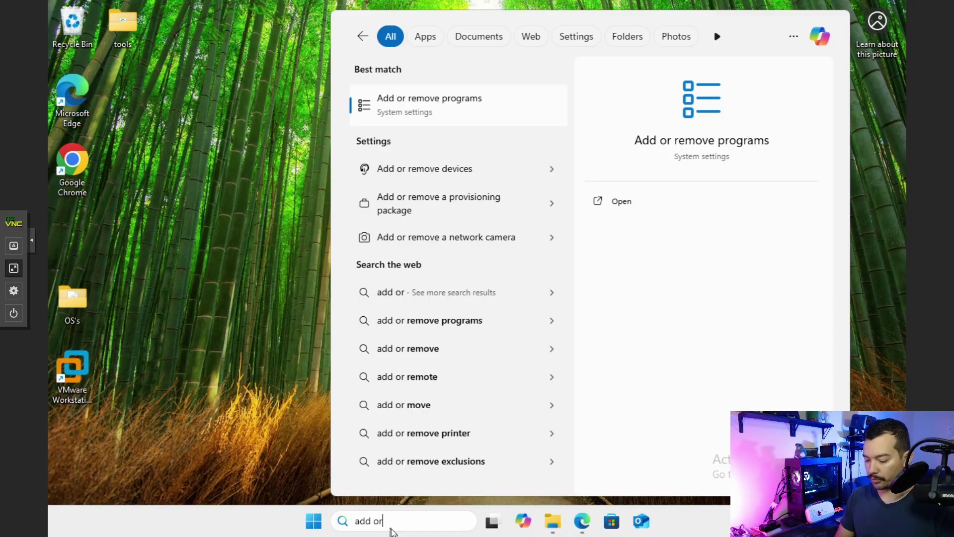
pyautogui.press('Return')
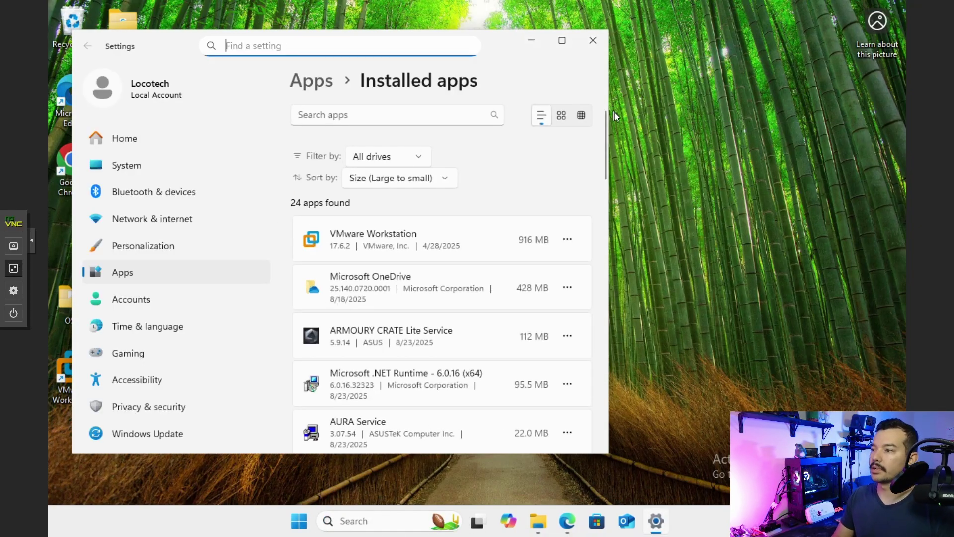
pyautogui.moveTo(609, 100); pyautogui.dragTo(797, 104)
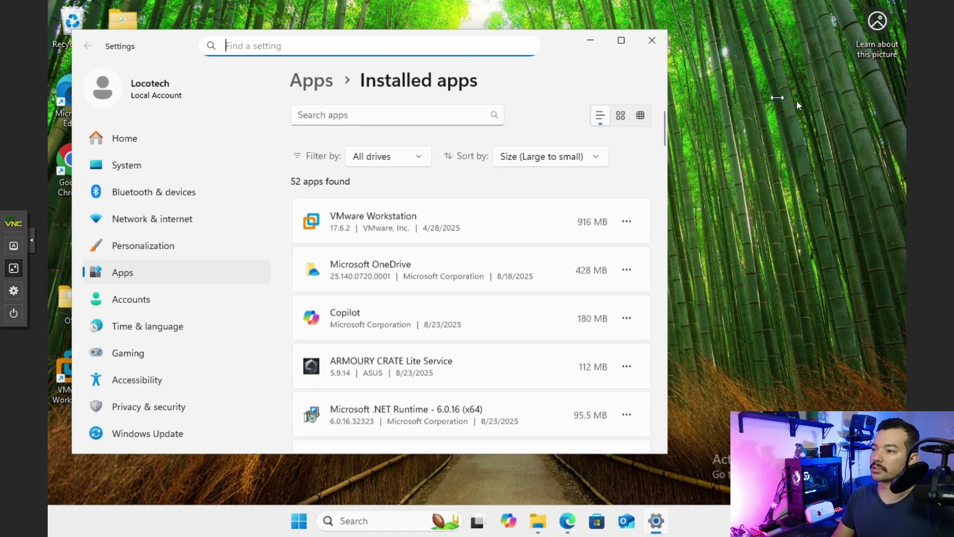
pyautogui.scroll(-3, 437, 233)
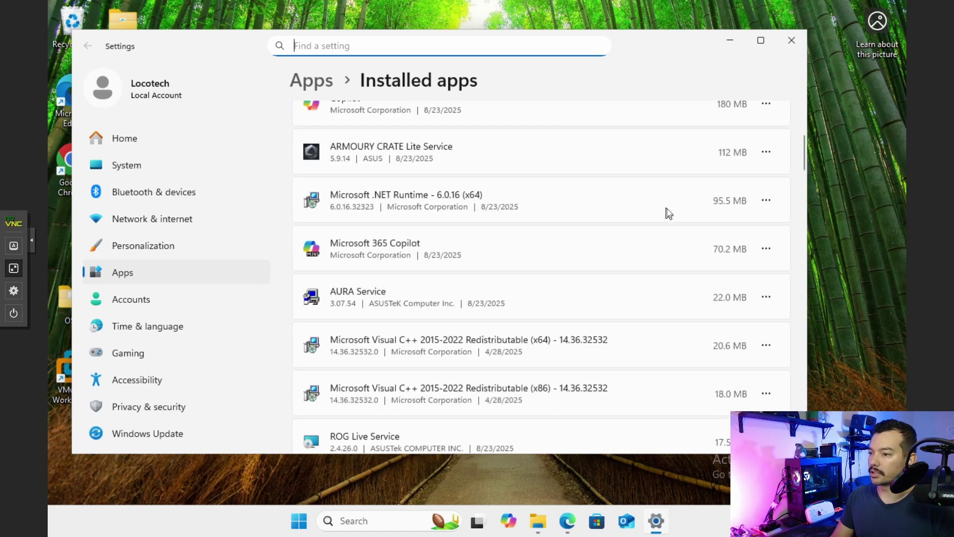
pyautogui.scroll(2, 669, 214)
pyautogui.click(767, 211)
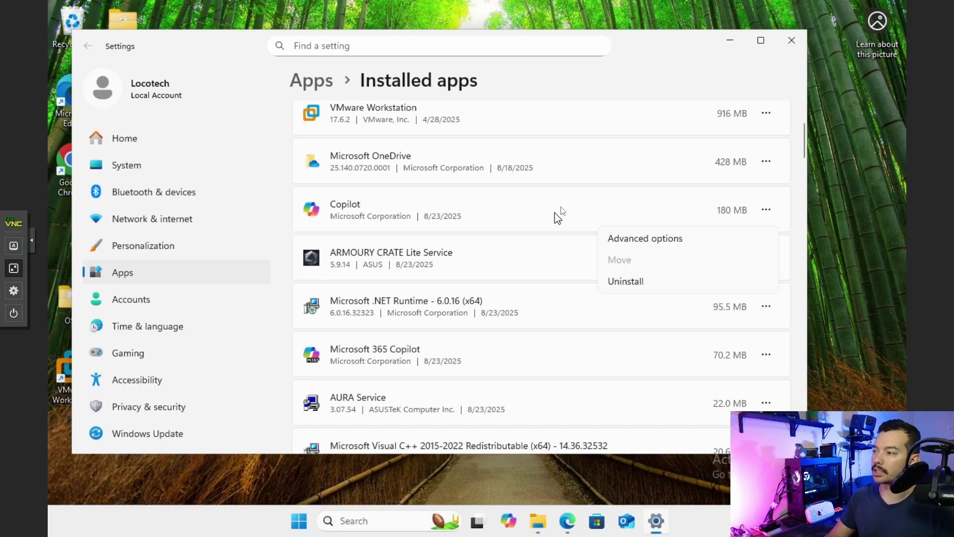
pyautogui.click(792, 40)
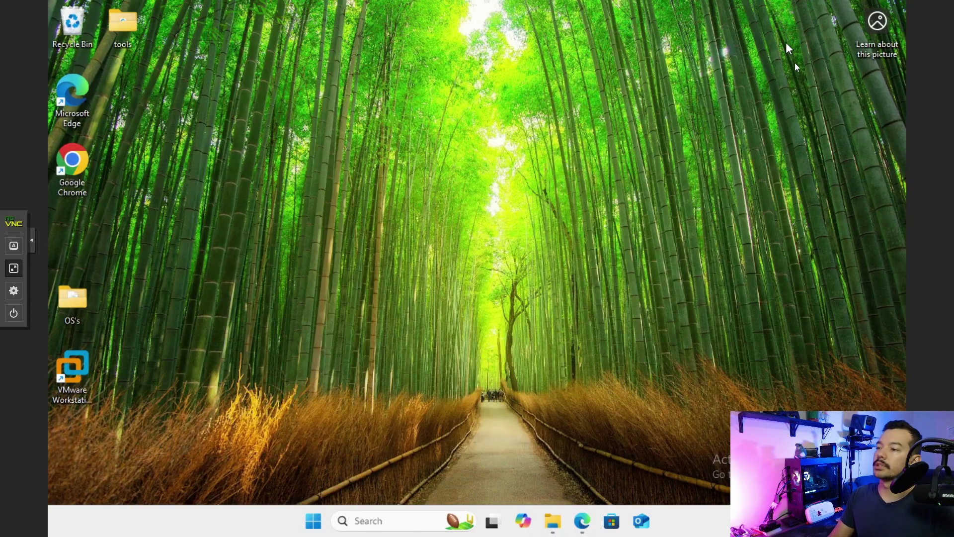
# Step: Search Windows for "msi" to view the options for MSI Center, and dismiss the search
pyautogui.click(405, 519)
pyautogui.write('msi')
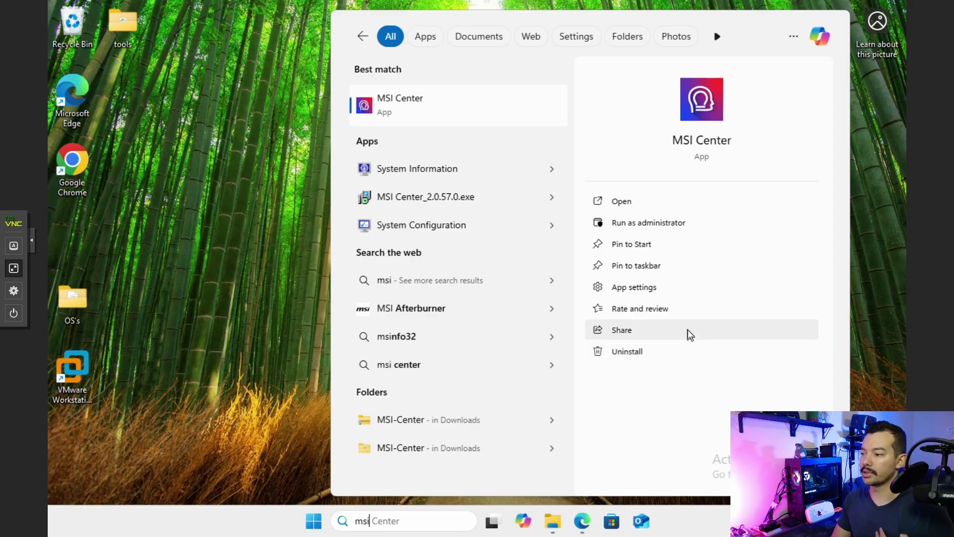
pyautogui.click(288, 204)
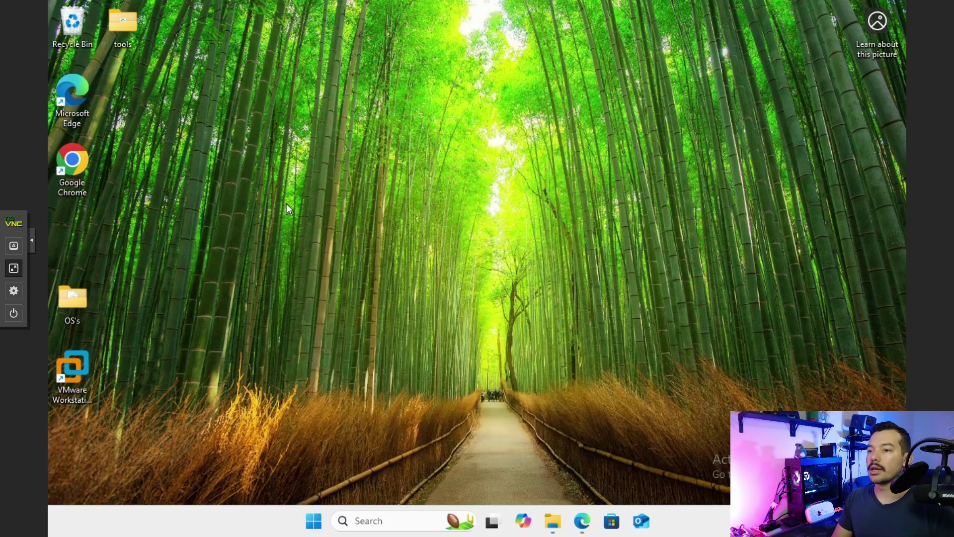
# Step: Switch to Microsoft Edge, go to google.com and search for "revo uninstaller"
pyautogui.click(582, 521)
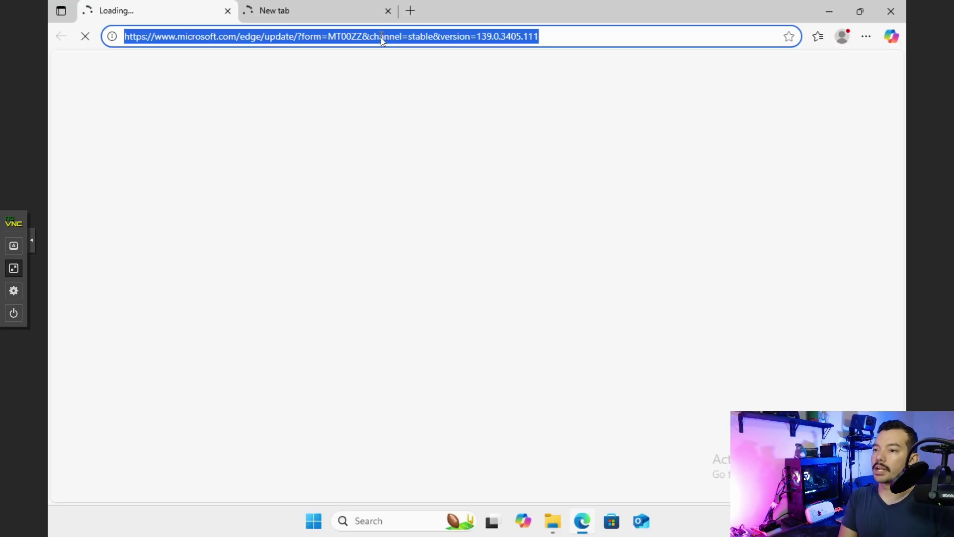
pyautogui.write('google.com')
pyautogui.press('Return')
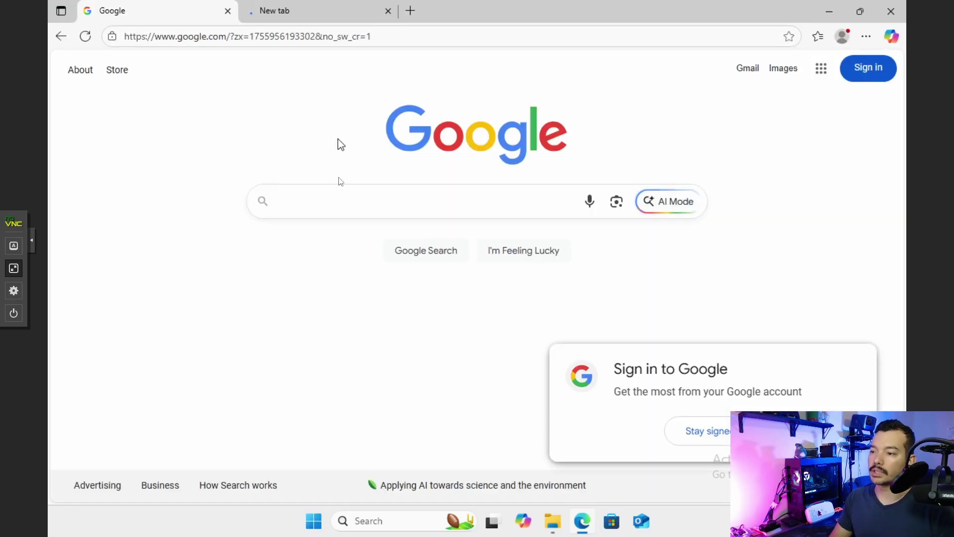
pyautogui.click(345, 205)
pyautogui.write('revo')
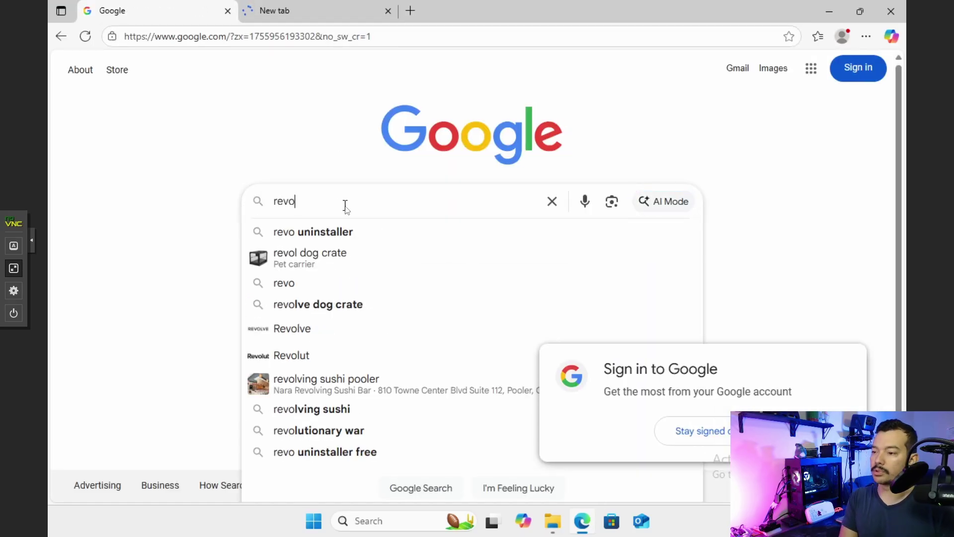
pyautogui.press('Down')
pyautogui.press('Return')
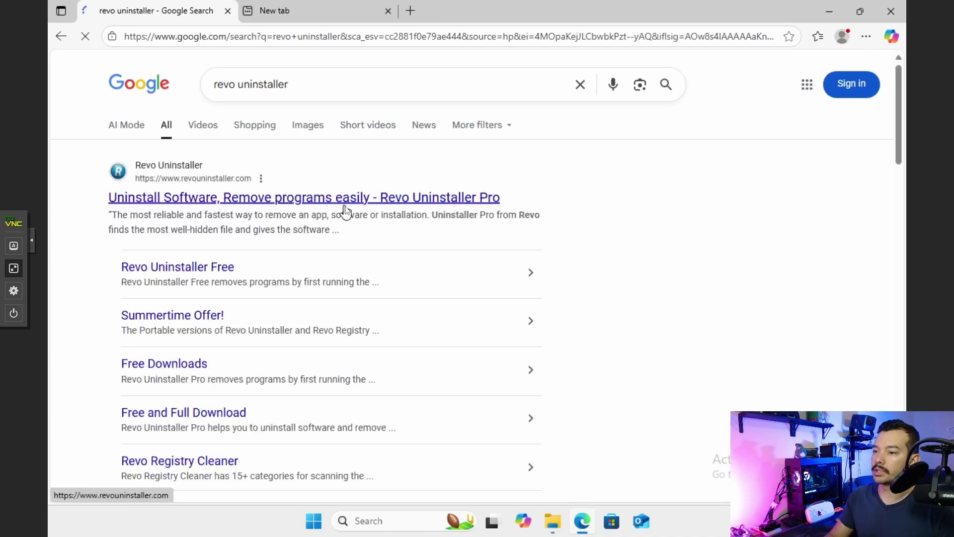
# Step: Open the official Revo Uninstaller website, dismiss the summer sale pop-up and go to the downloads page
pyautogui.click(291, 198)
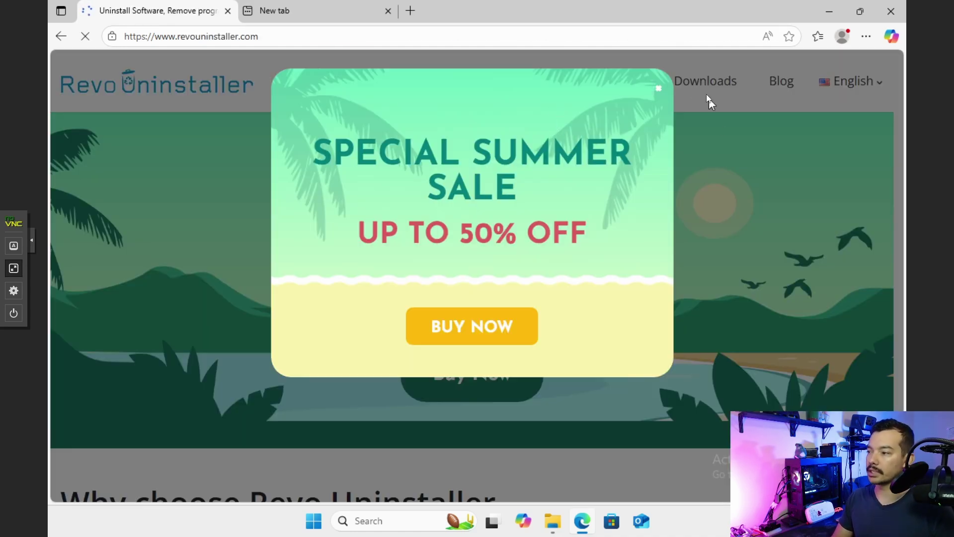
pyautogui.click(658, 89)
pyautogui.moveTo(472, 82)
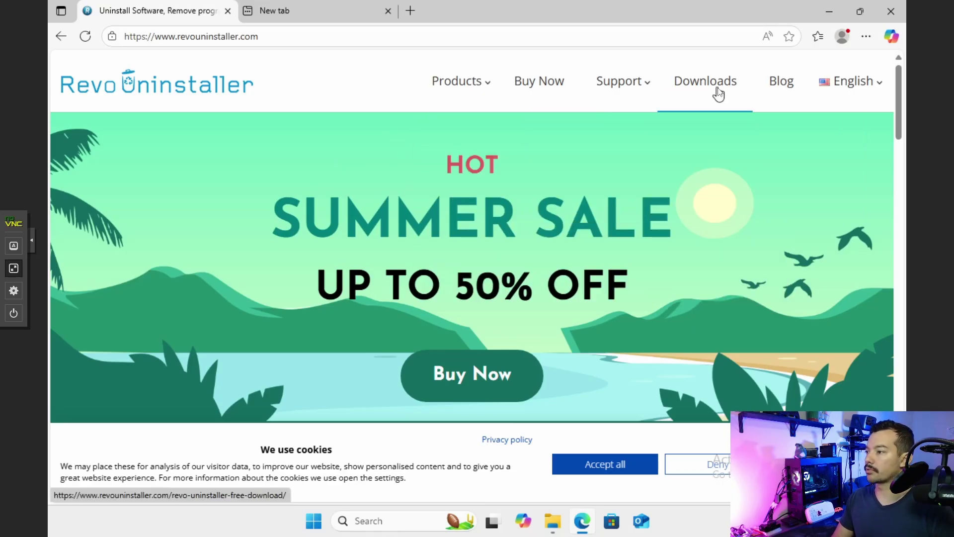
pyautogui.click(717, 92)
# Step: Compare the Revo Uninstaller Free, Pro and portable editions and examine the descriptions of the free edition's features
pyautogui.scroll(-5, 626, 259)
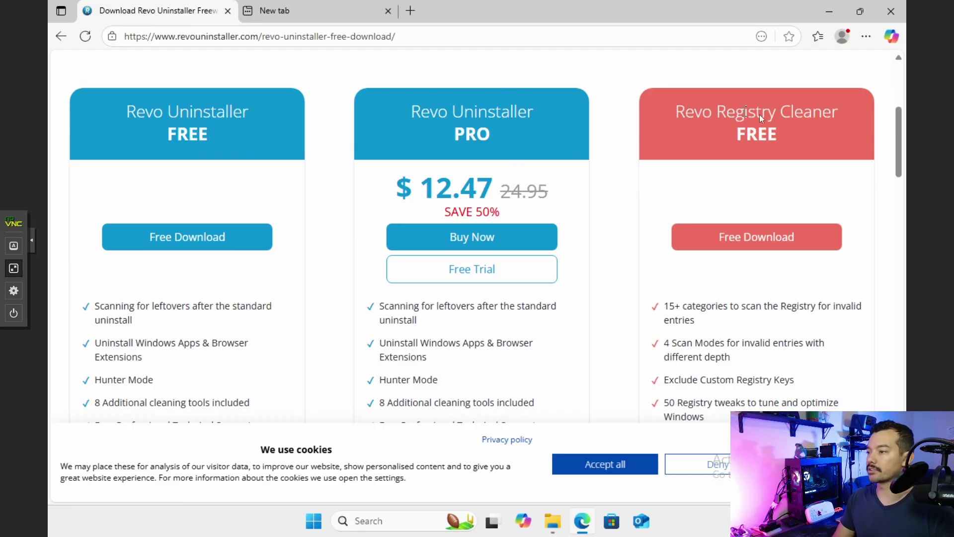
pyautogui.scroll(-10, 507, 160)
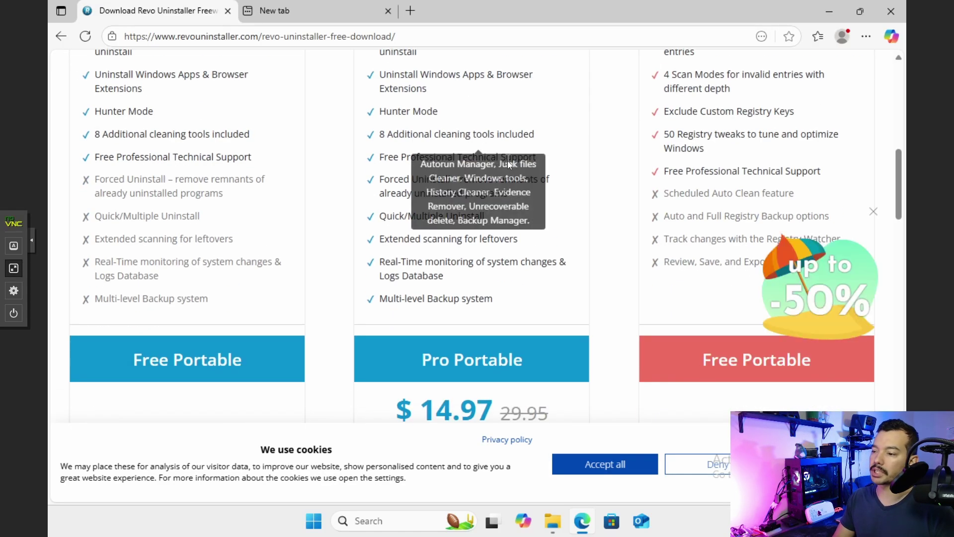
pyautogui.scroll(2, 511, 166)
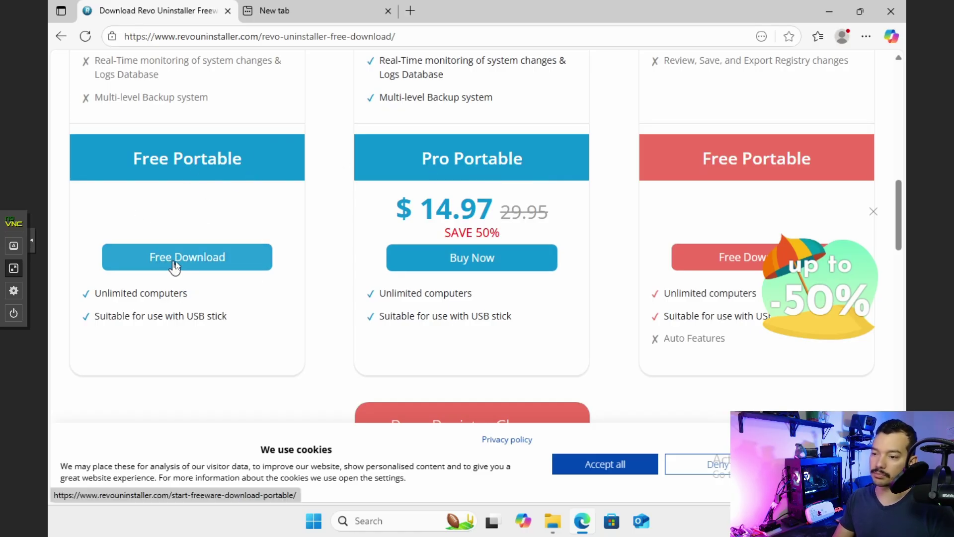
pyautogui.scroll(8, 552, 269)
pyautogui.scroll(-4, 559, 267)
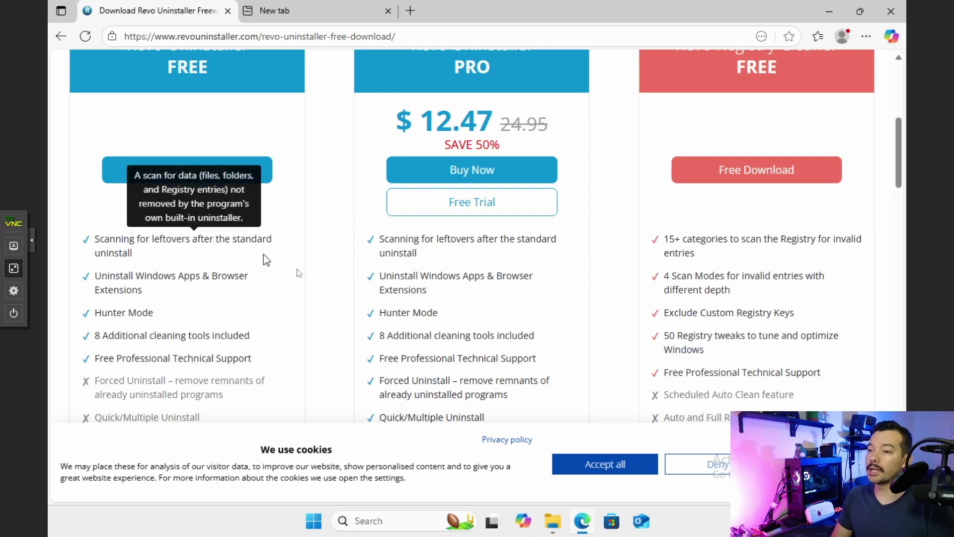
pyautogui.scroll(1, 306, 270)
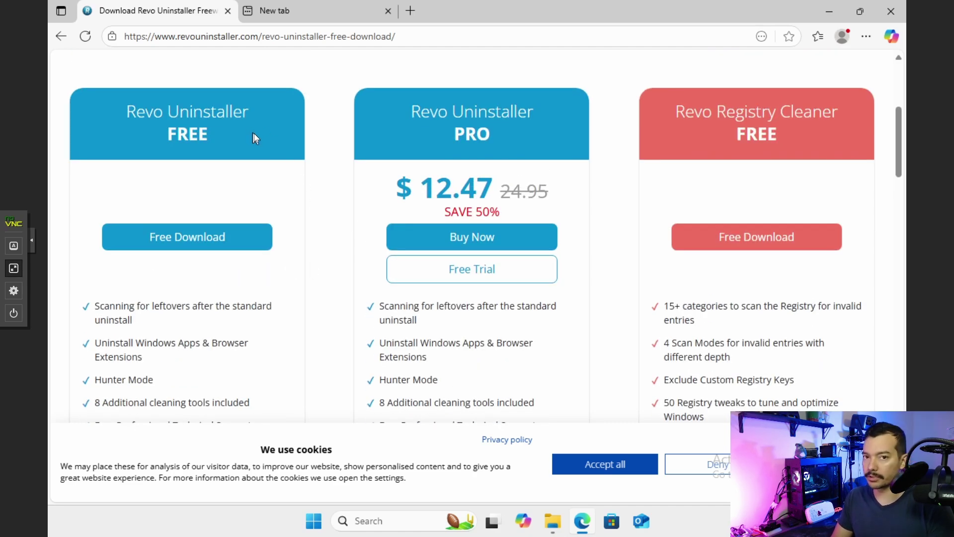
pyautogui.scroll(-2, 263, 149)
pyautogui.moveTo(102, 174)
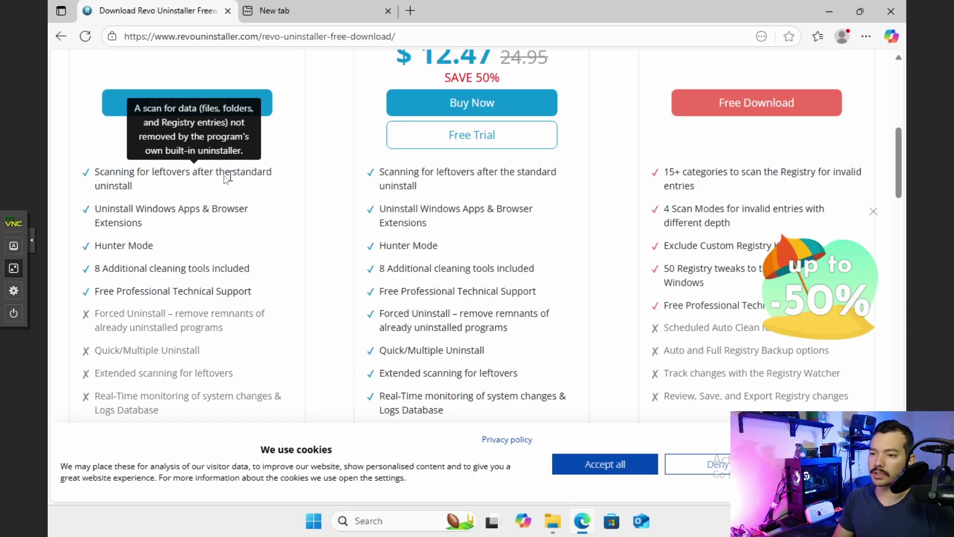
pyautogui.moveTo(194, 238)
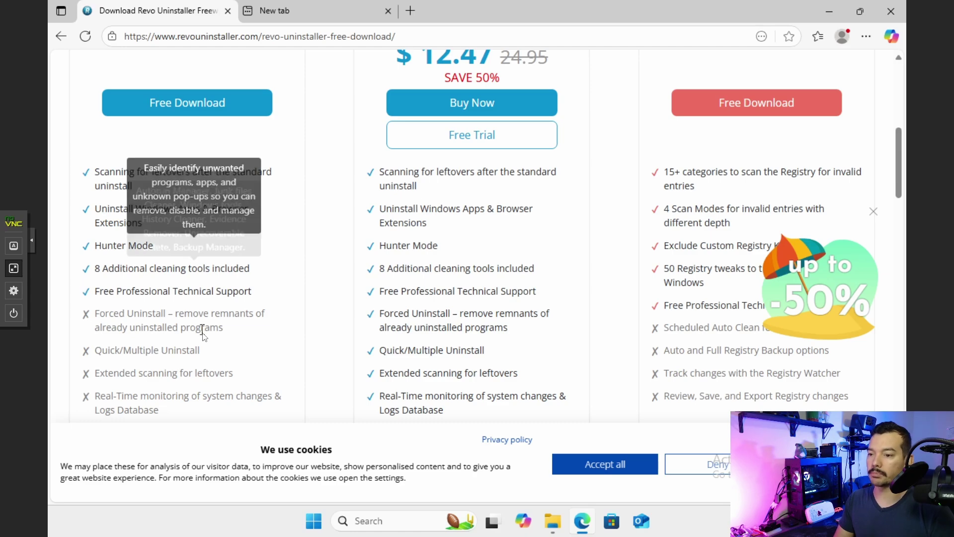
pyautogui.moveTo(140, 268)
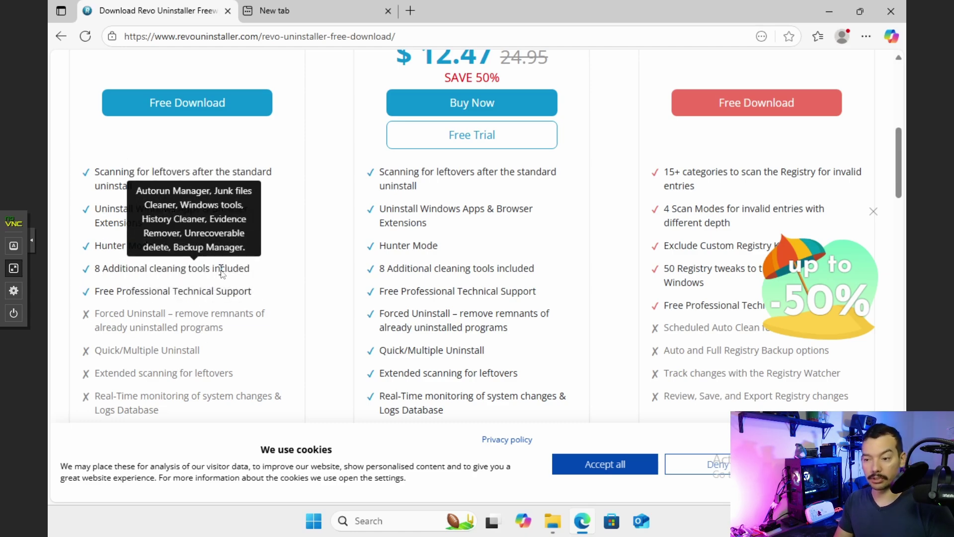
pyautogui.moveTo(187, 290)
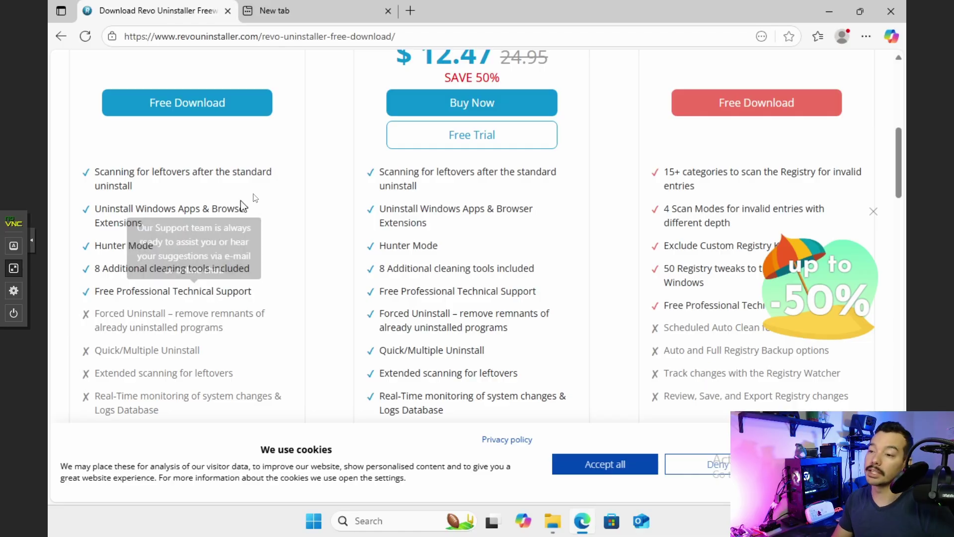
# Step: Download the free edition of Revo Uninstaller and start revosetup.exe with administrator permission and English as the setup language
pyautogui.scroll(1, 298, 228)
pyautogui.scroll(3, 303, 236)
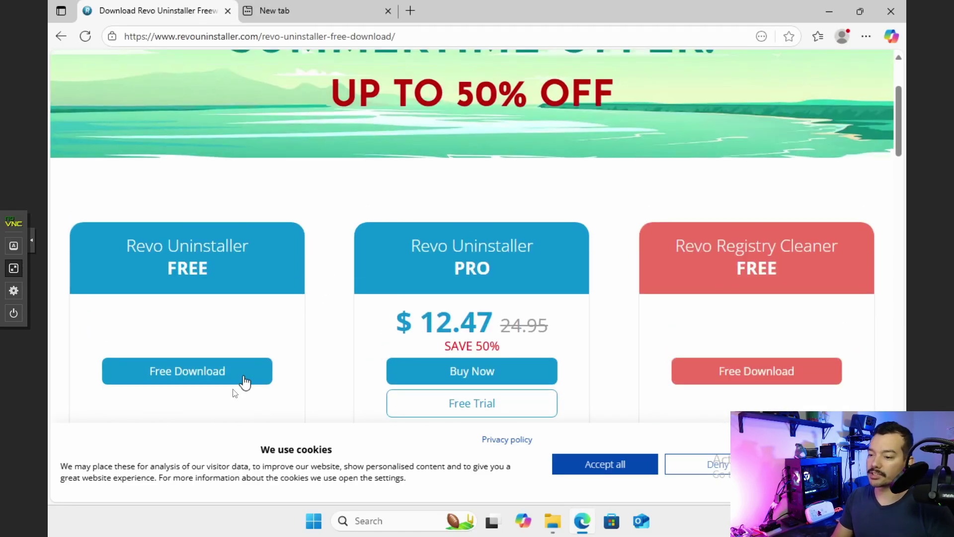
pyautogui.click(217, 378)
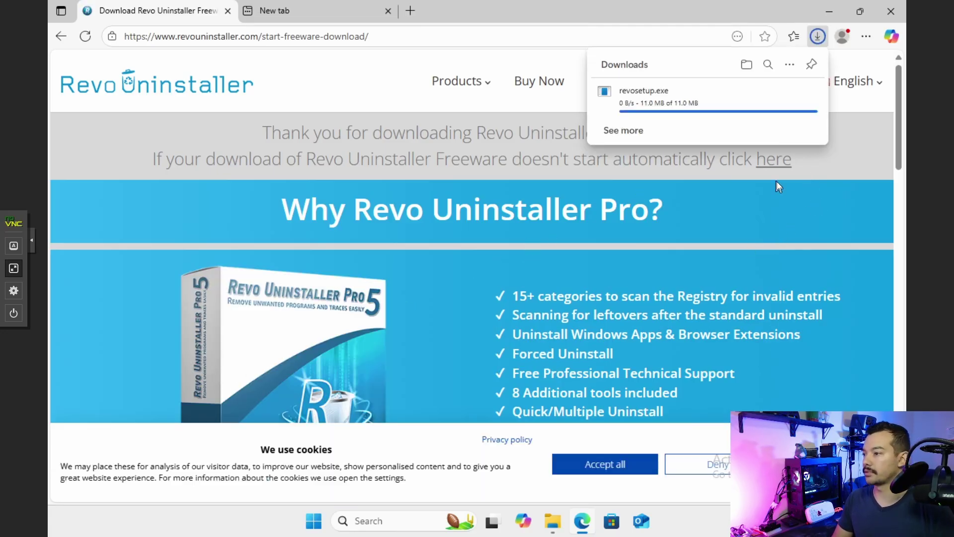
pyautogui.click(636, 103)
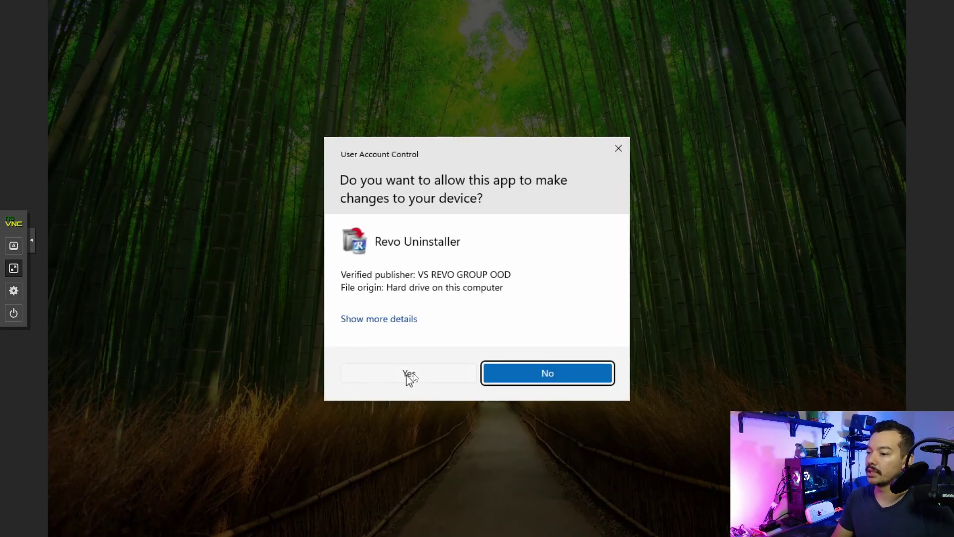
pyautogui.click(408, 373)
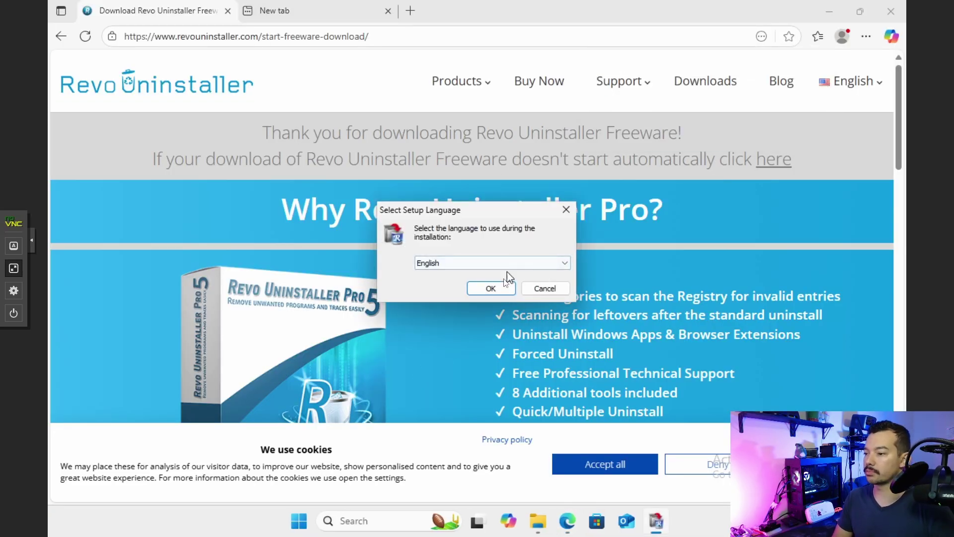
pyautogui.click(491, 289)
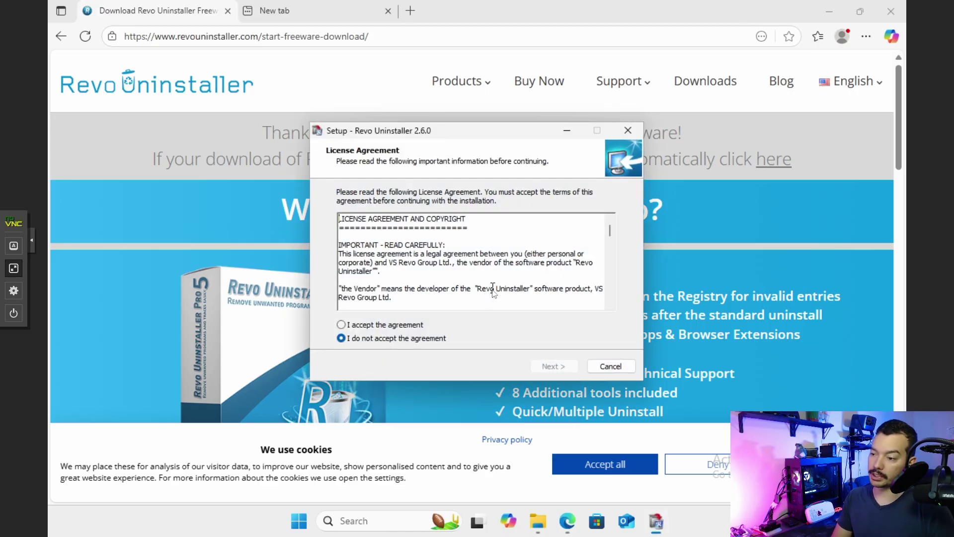
# Step: Accept the license agreement, install Revo Uninstaller in the default folder, and finish setup with the program launching
pyautogui.click(399, 326)
pyautogui.click(561, 366)
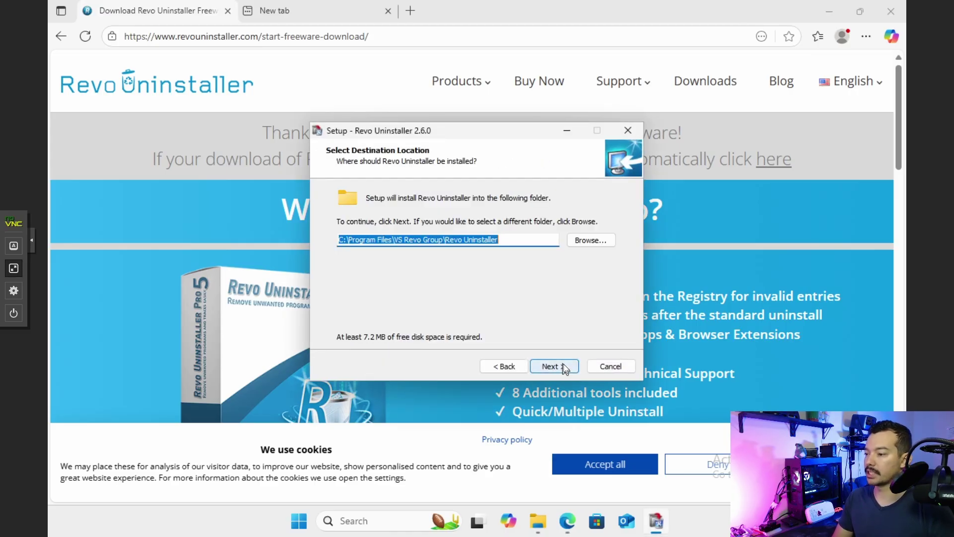
pyautogui.click(563, 365)
pyautogui.click(563, 366)
pyautogui.click(564, 367)
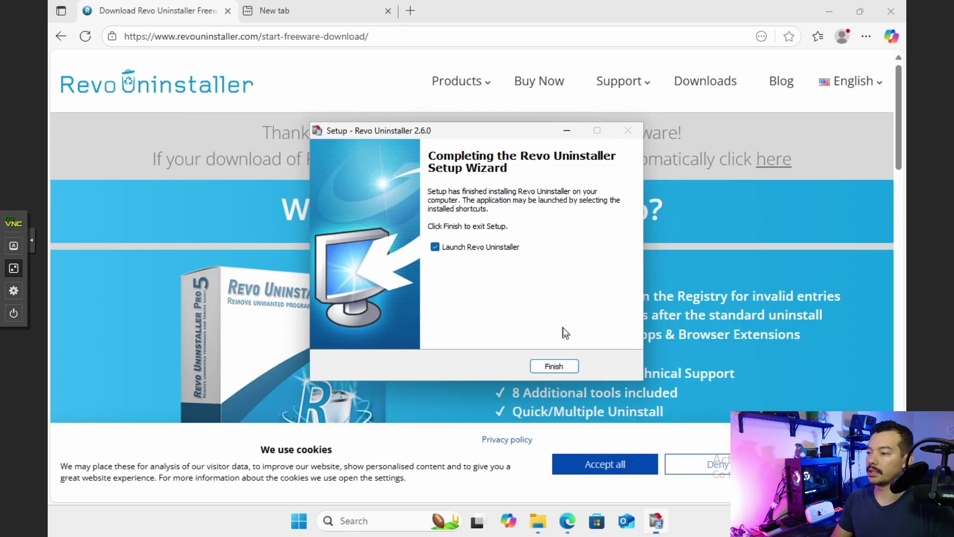
pyautogui.click(562, 365)
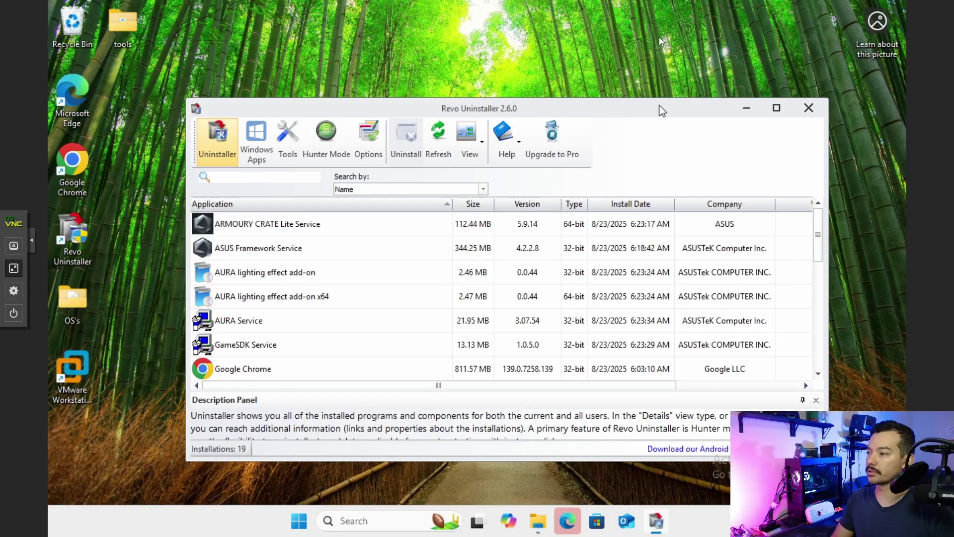
# Step: Maximize the Revo Uninstaller window and review the full list of installed applications
pyautogui.doubleClick(662, 109)
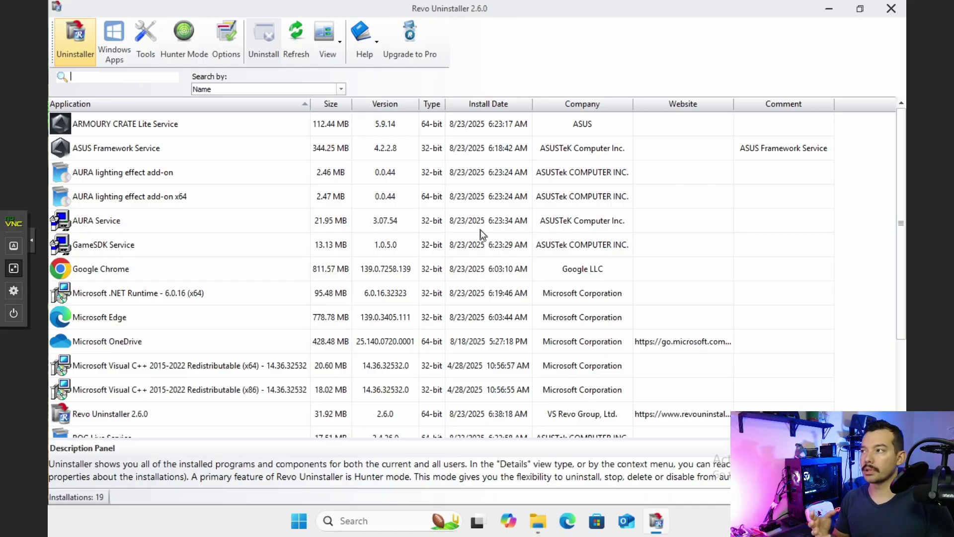
pyautogui.moveTo(499, 3)
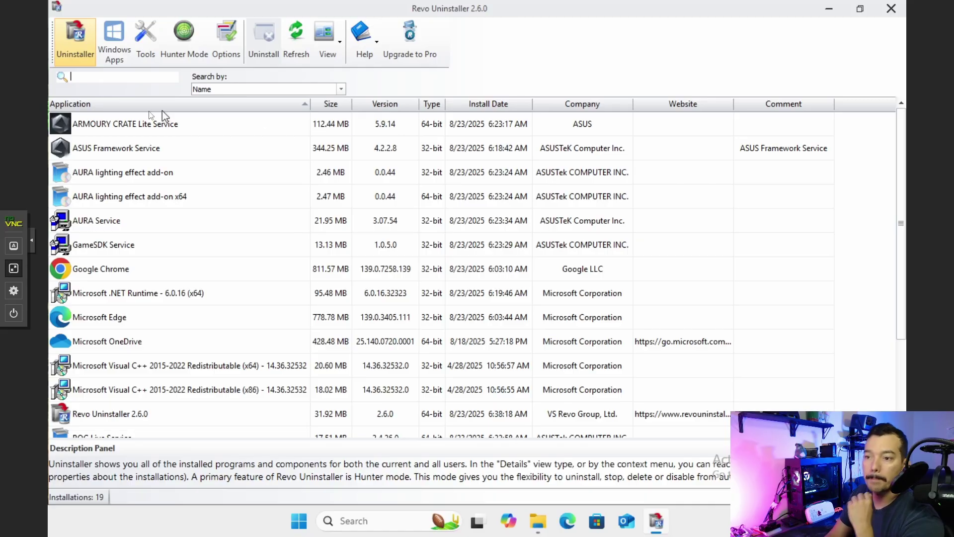
pyautogui.scroll(-2, 266, 196)
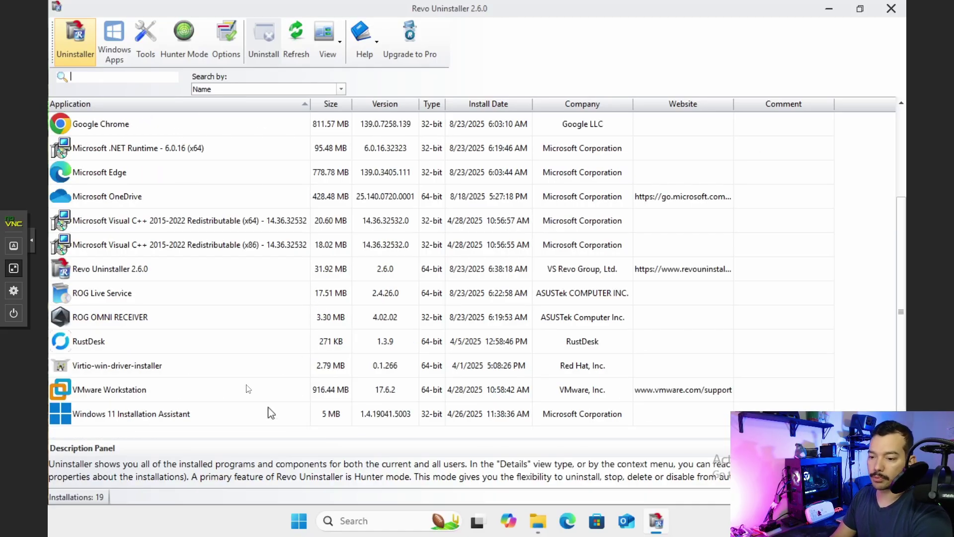
pyautogui.scroll(2, 264, 243)
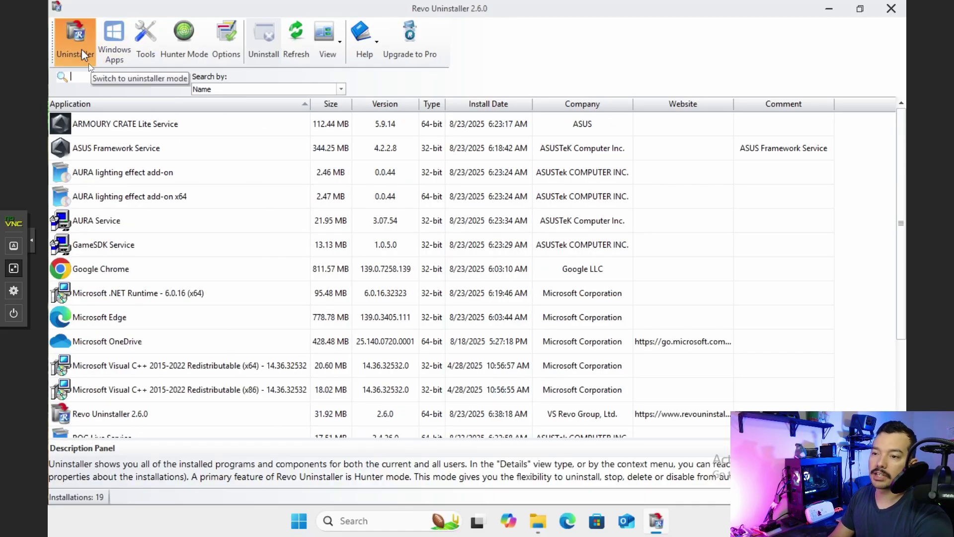
# Step: Review the full list of installed Windows apps, including their sizes, install dates and publishers
pyautogui.click(116, 40)
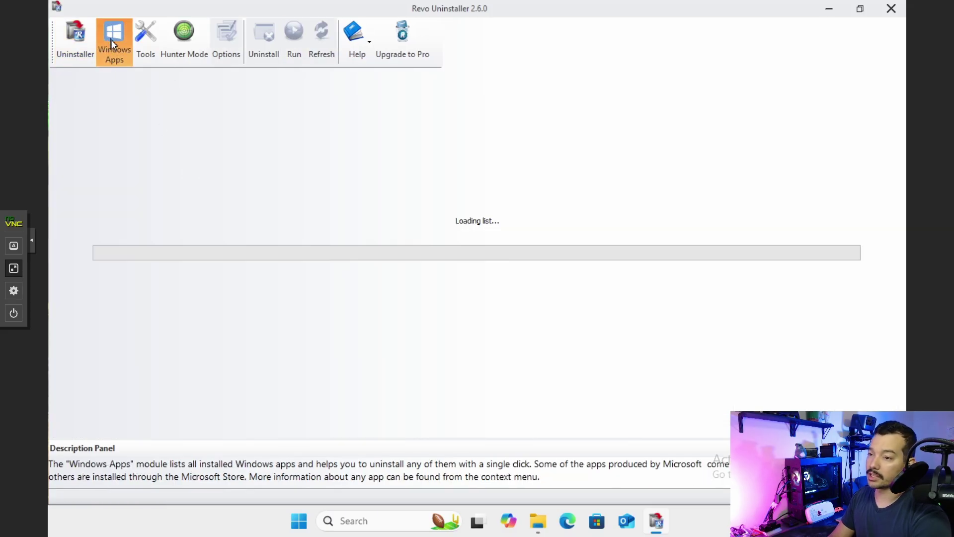
pyautogui.scroll(-1, 242, 169)
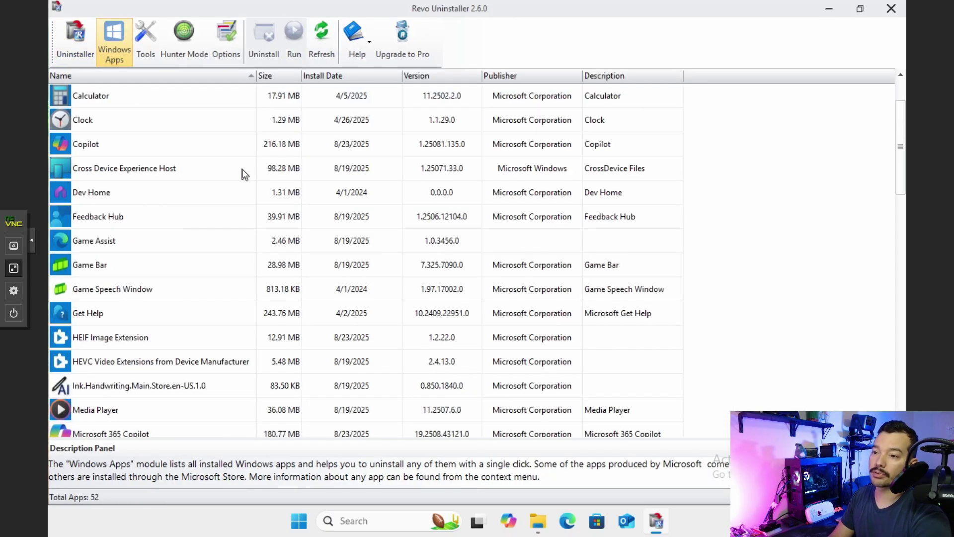
pyautogui.scroll(-12, 242, 169)
pyautogui.scroll(7, 221, 387)
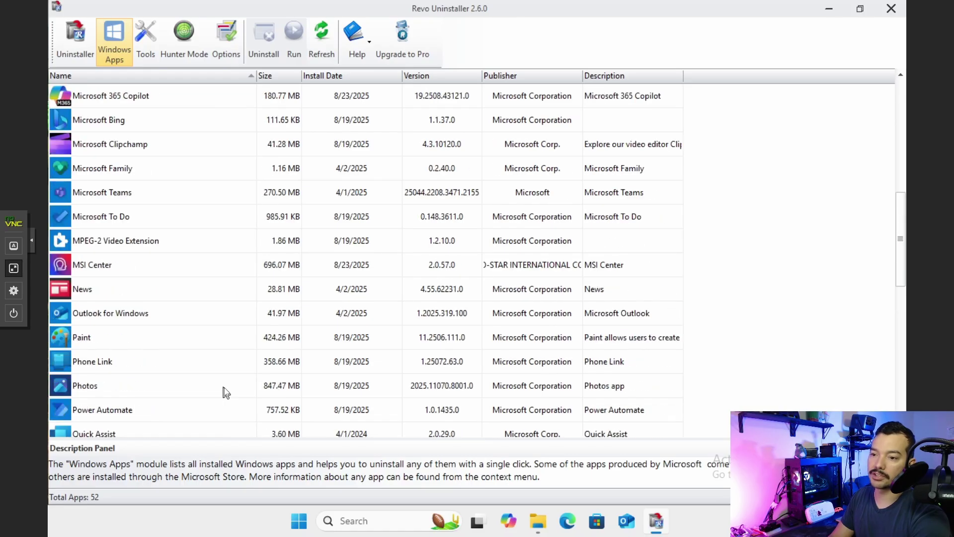
pyautogui.scroll(1, 224, 392)
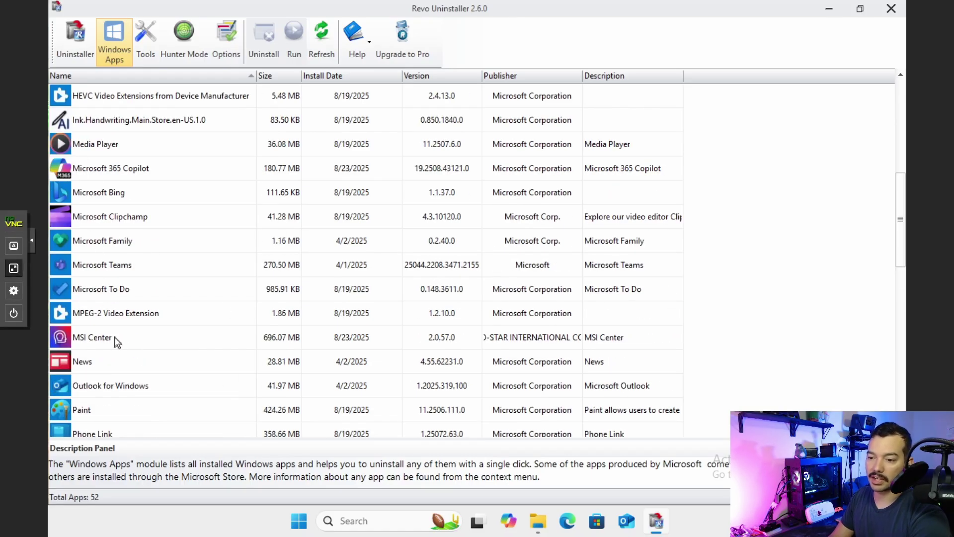
pyautogui.scroll(2, 103, 318)
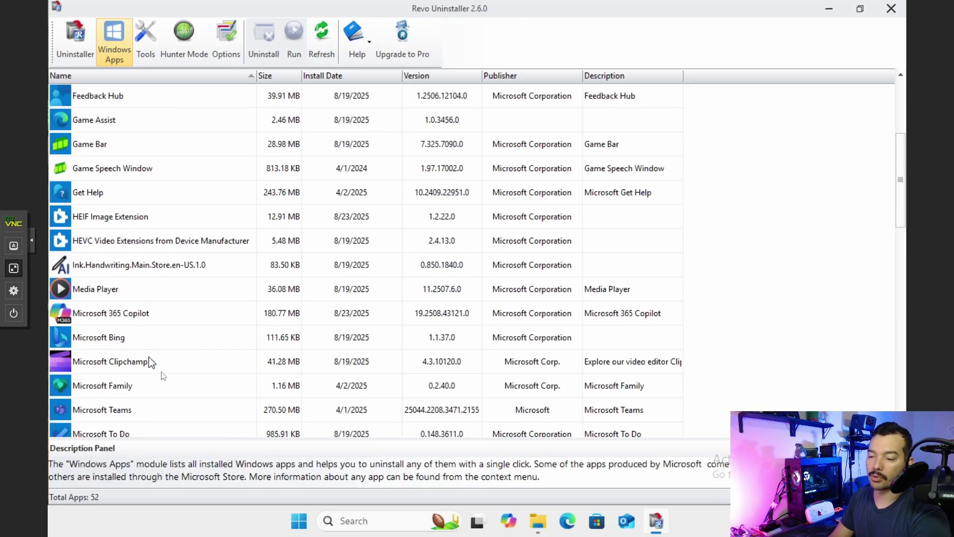
pyautogui.scroll(-1, 134, 321)
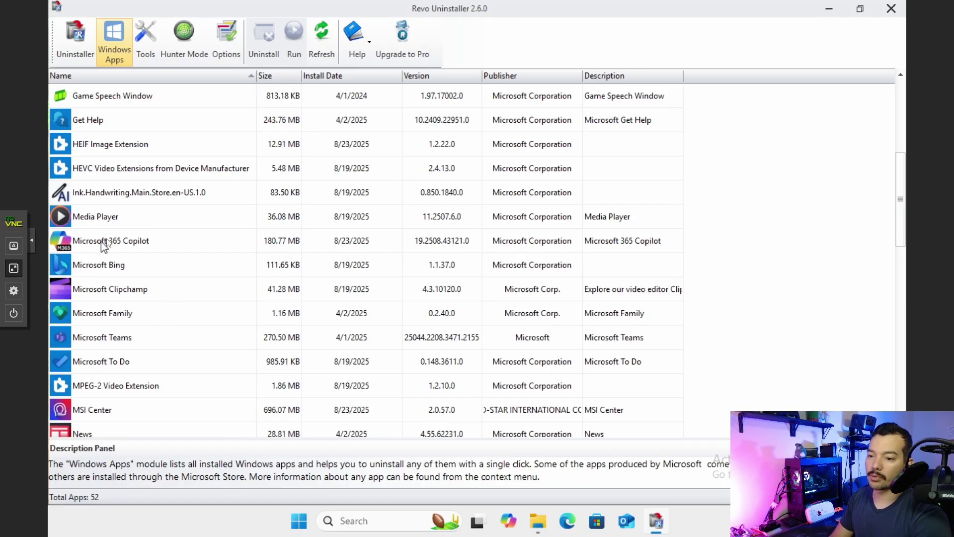
pyautogui.scroll(4, 287, 363)
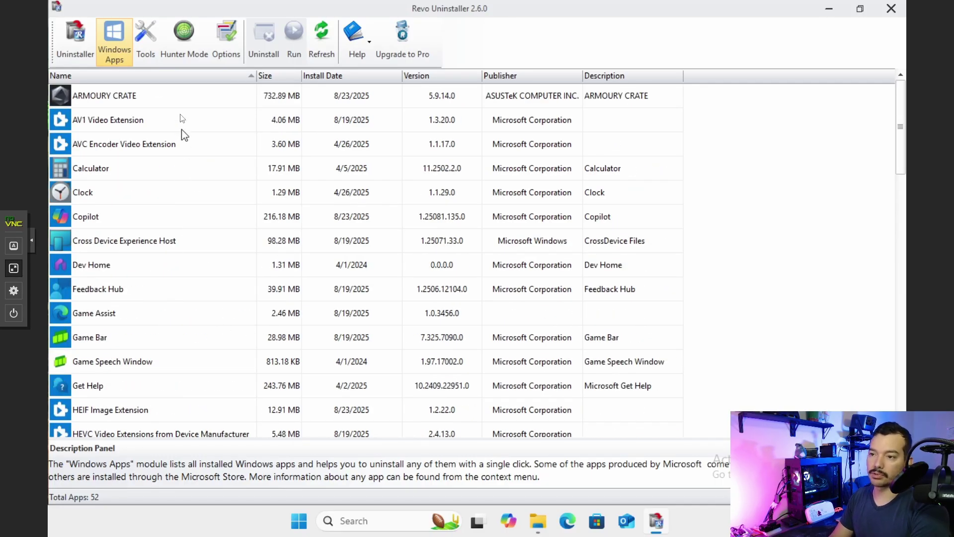
# Step: Look through the additional tools: Junk Files Cleaner, Windows Tools, Browsers Cleaner and Microsoft Office Cleaner
pyautogui.click(147, 43)
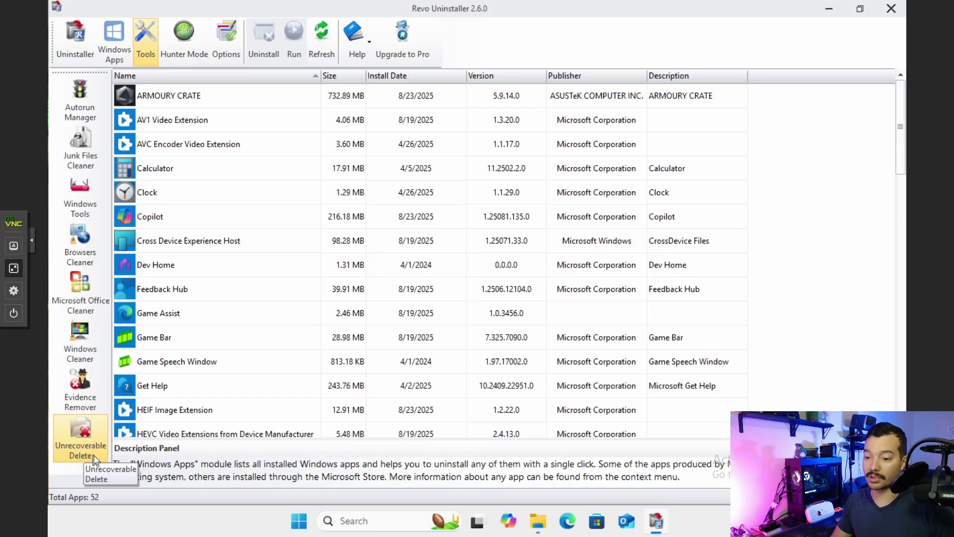
pyautogui.click(91, 159)
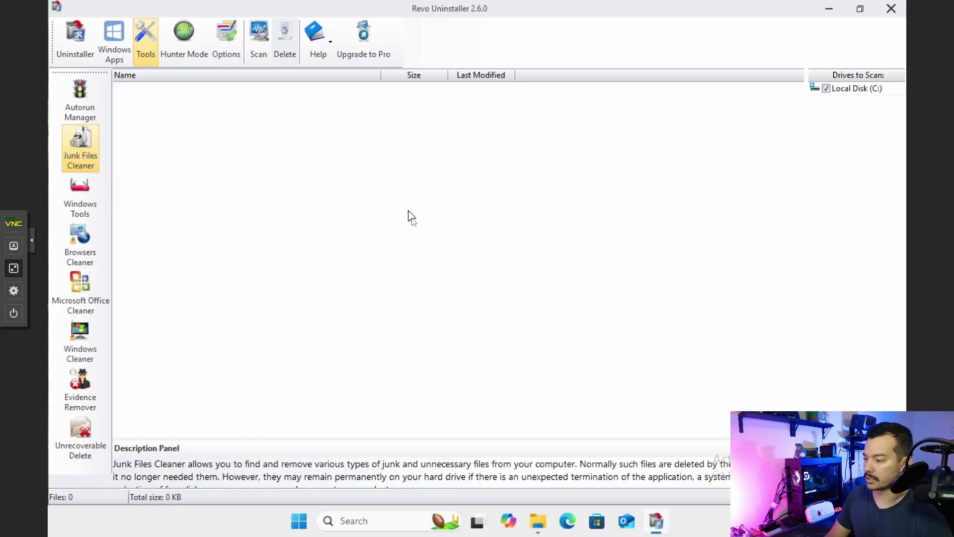
pyautogui.click(88, 213)
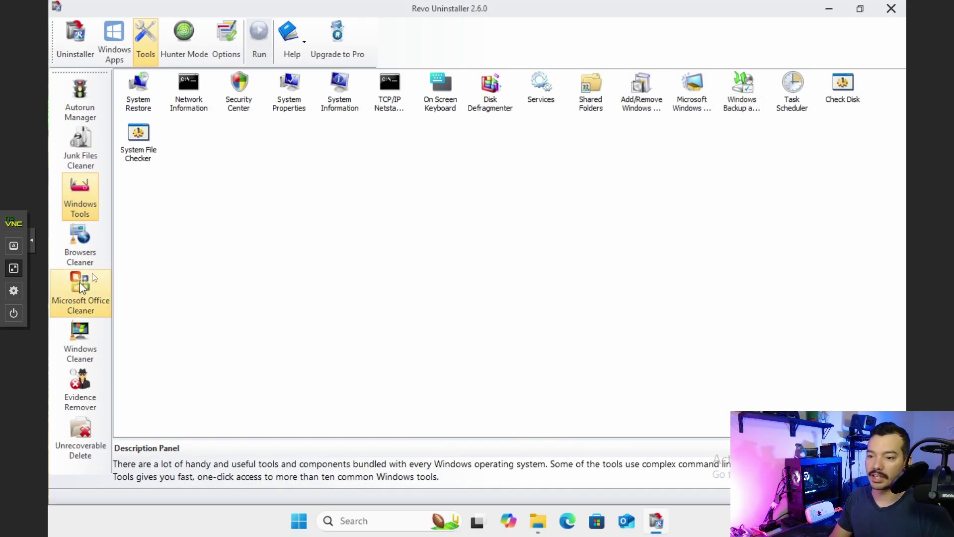
pyautogui.click(87, 247)
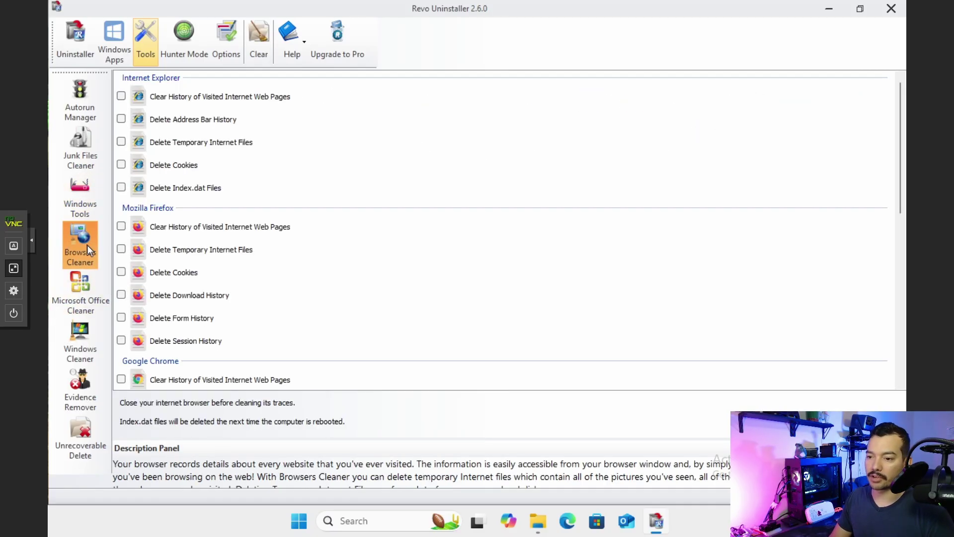
pyautogui.click(74, 301)
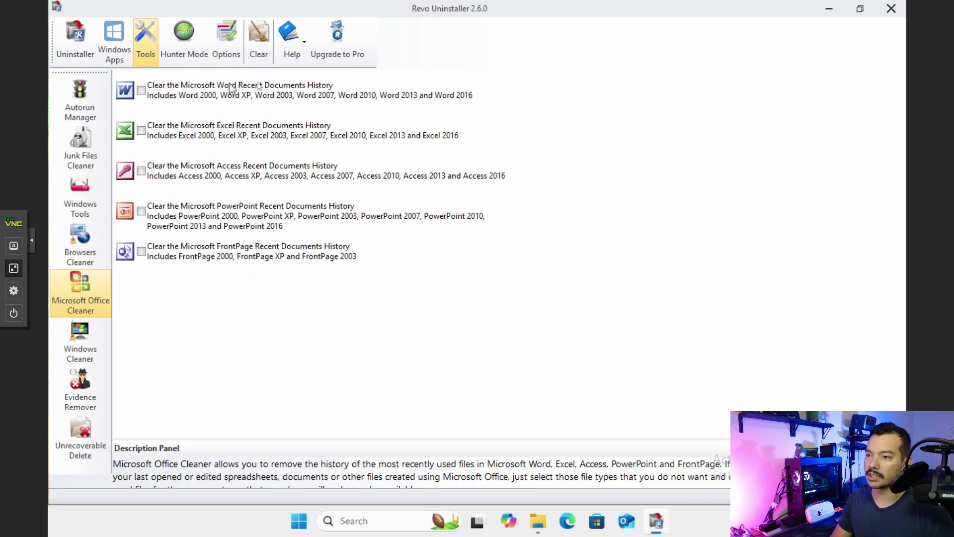
# Step: Switch to Hunter Mode, target the Google Chrome desktop shortcut to identify its program, and exit Hunter Mode
pyautogui.click(183, 39)
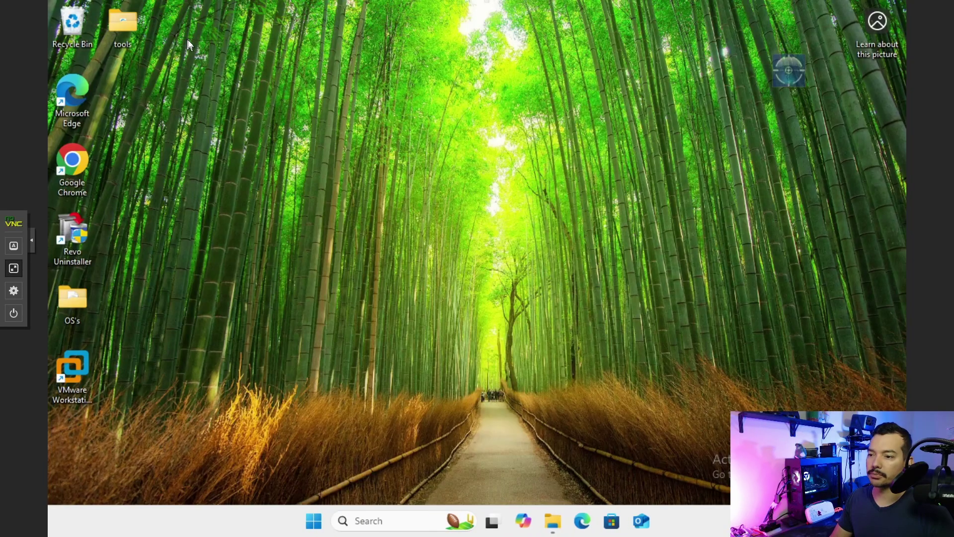
pyautogui.moveTo(791, 70); pyautogui.dragTo(82, 160)
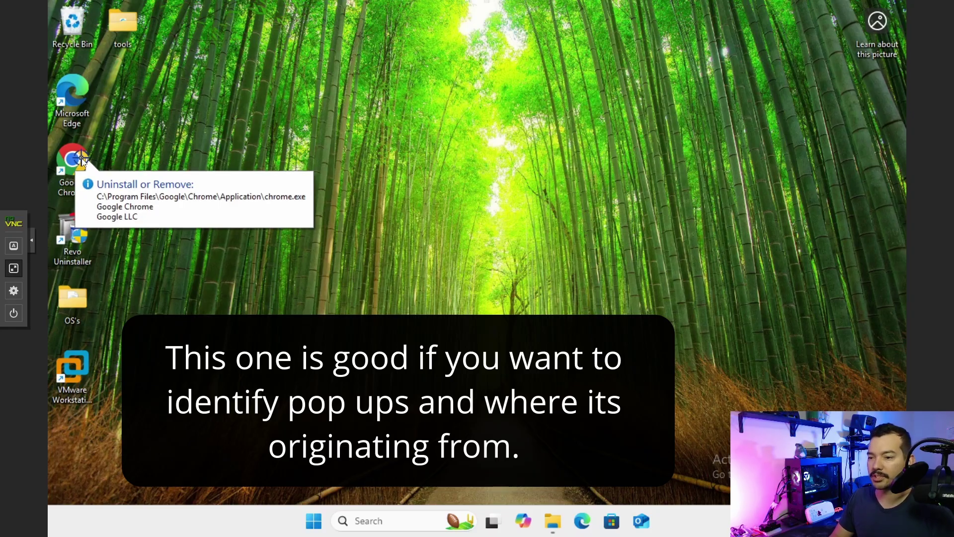
pyautogui.moveTo(82, 160); pyautogui.dragTo(611, 109)
pyautogui.click(862, 109)
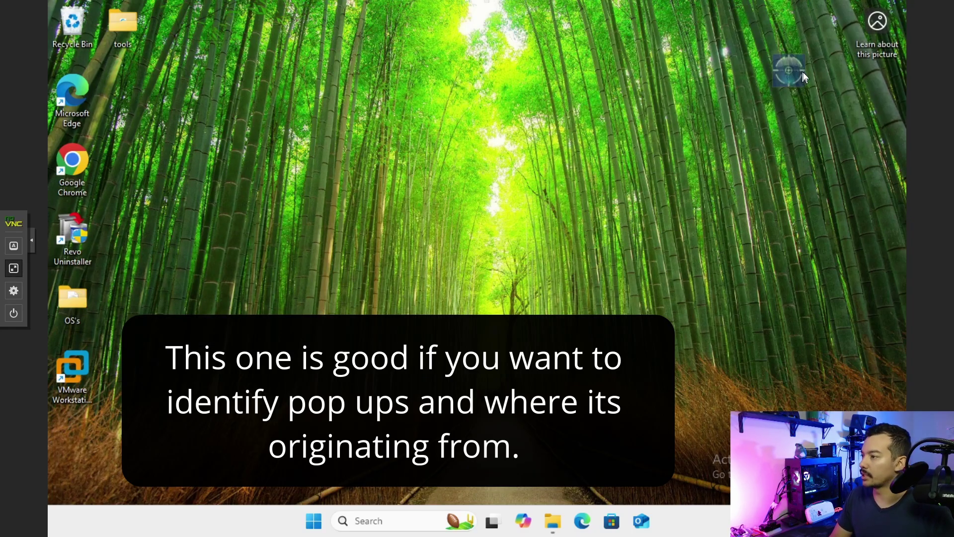
pyautogui.rightClick(804, 76)
pyautogui.click(743, 175)
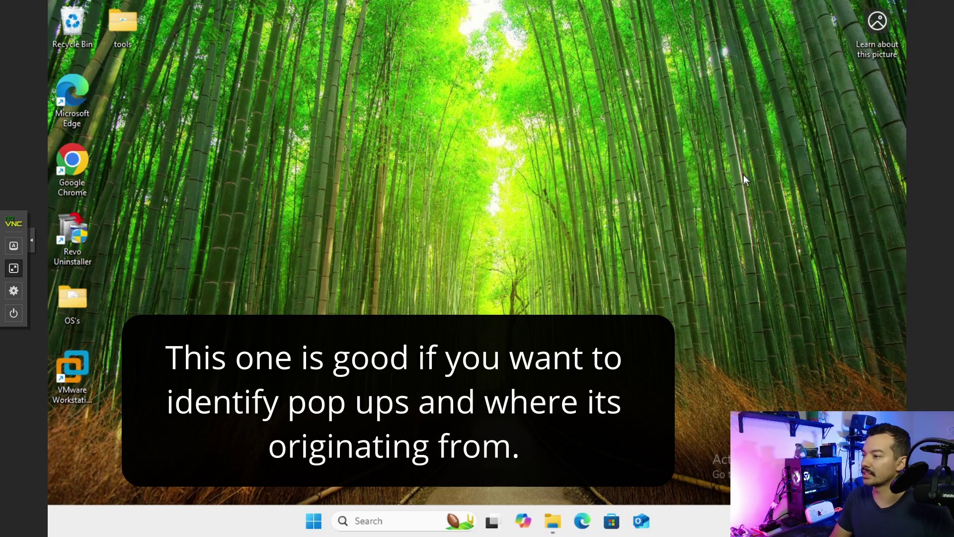
# Step: Find Revo Uninstaller with Windows Search using "revo", relaunch it and allow it to make changes to the device
pyautogui.click(408, 520)
pyautogui.write('revo')
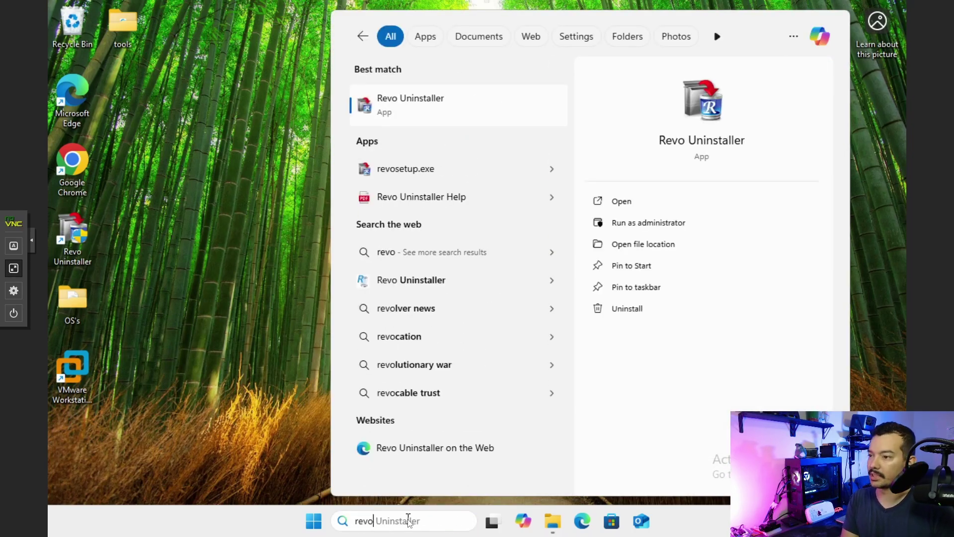
pyautogui.press('Return')
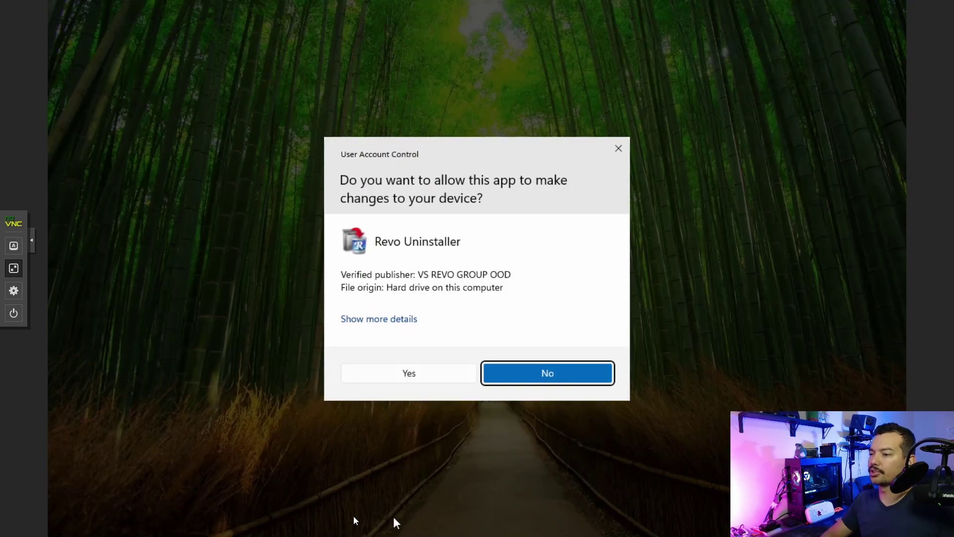
pyautogui.click(440, 372)
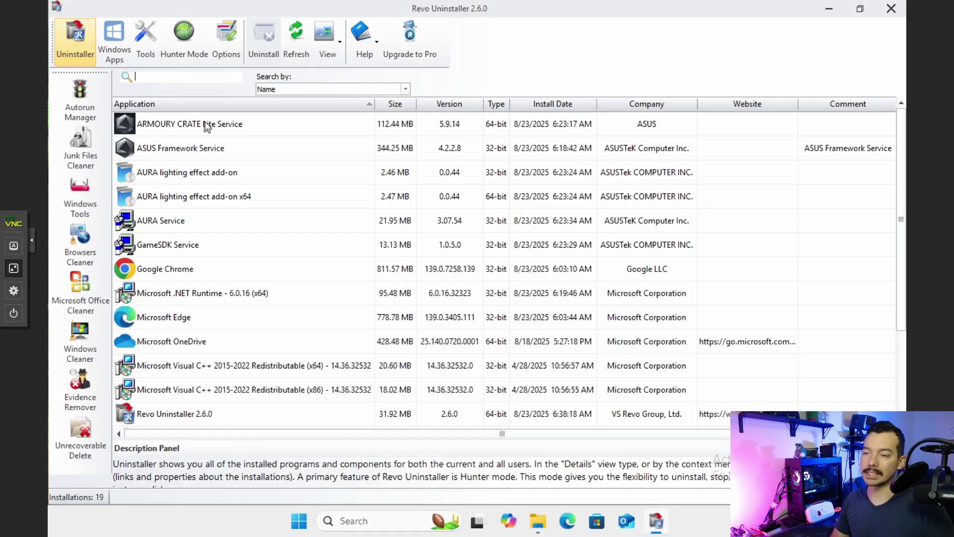
# Step: Start uninstalling ARMOURY CRATE Lite Service without making a System Restore Point
pyautogui.click(221, 129)
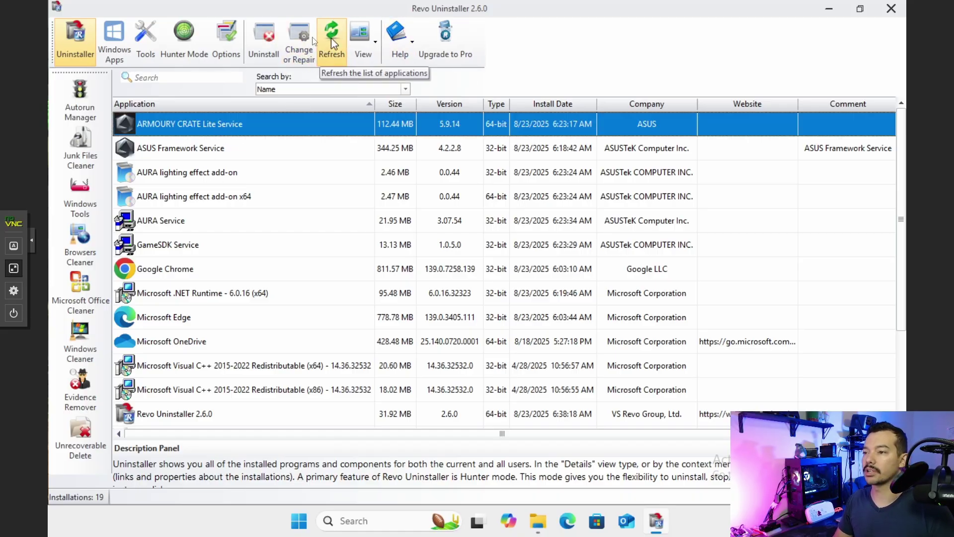
pyautogui.click(271, 42)
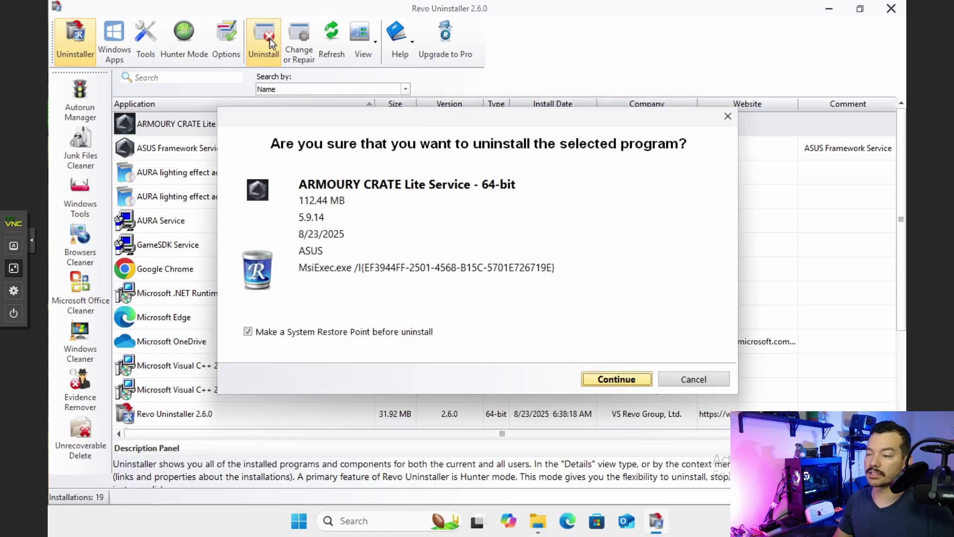
pyautogui.click(291, 332)
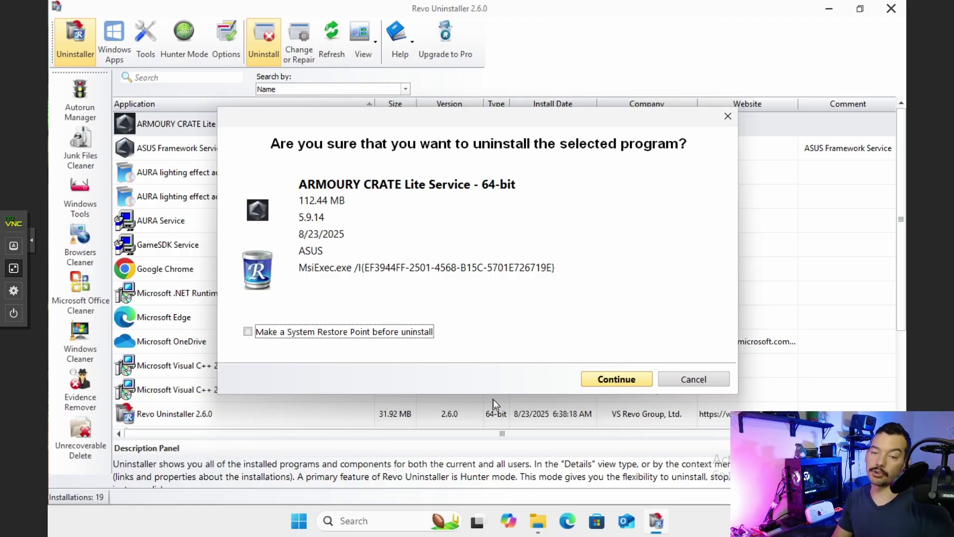
pyautogui.click(616, 380)
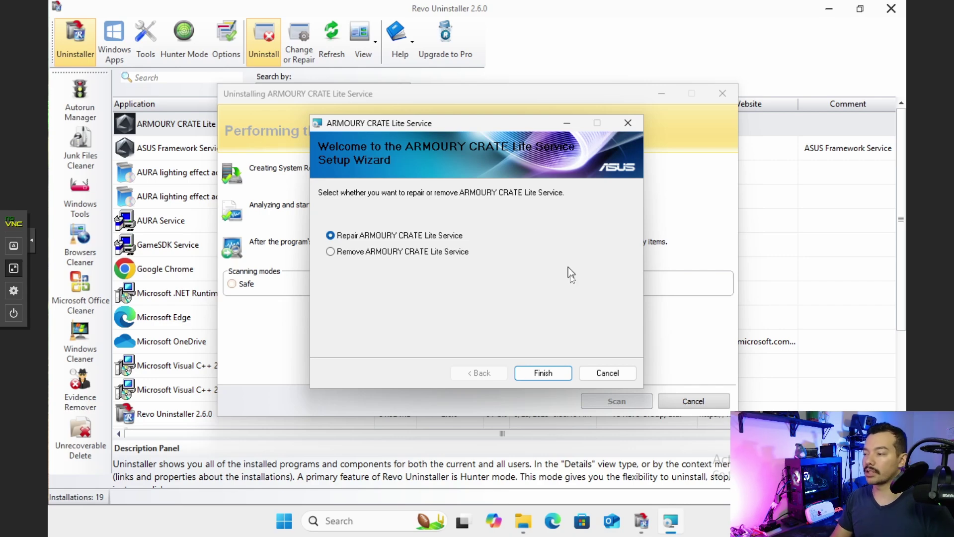
# Step: Remove ARMOURY CRATE Lite Service with its own setup wizard, retrying and finally continuing past the files in use, and close the wizard
pyautogui.click(392, 252)
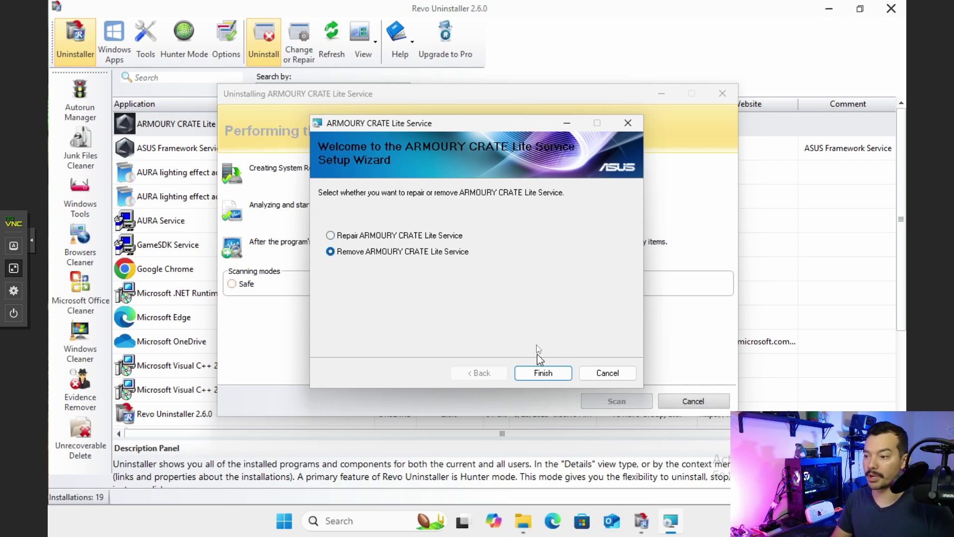
pyautogui.click(544, 374)
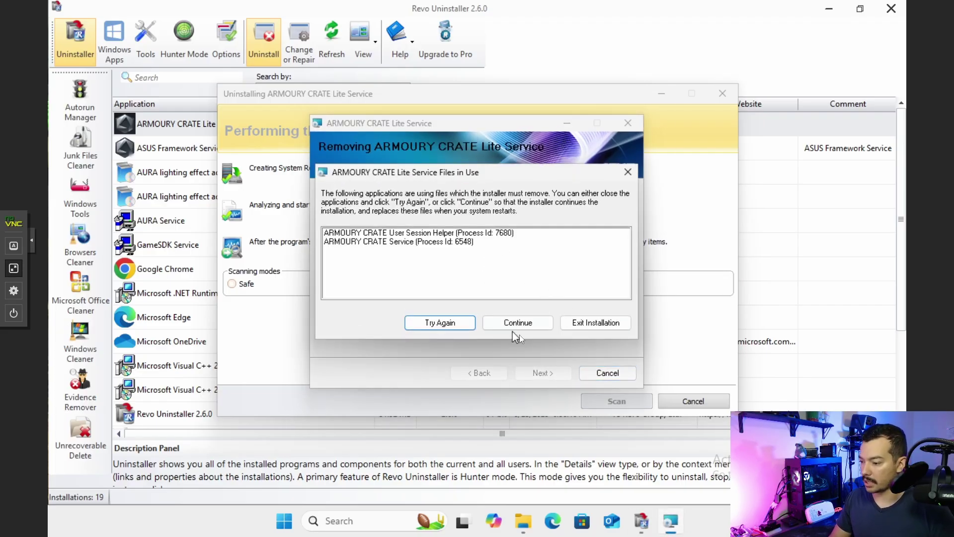
pyautogui.click(450, 324)
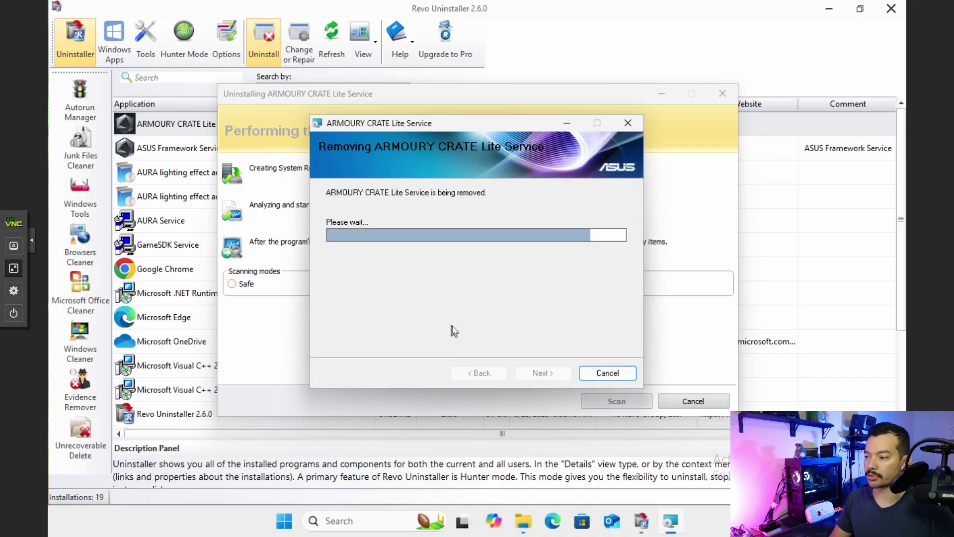
pyautogui.click(452, 323)
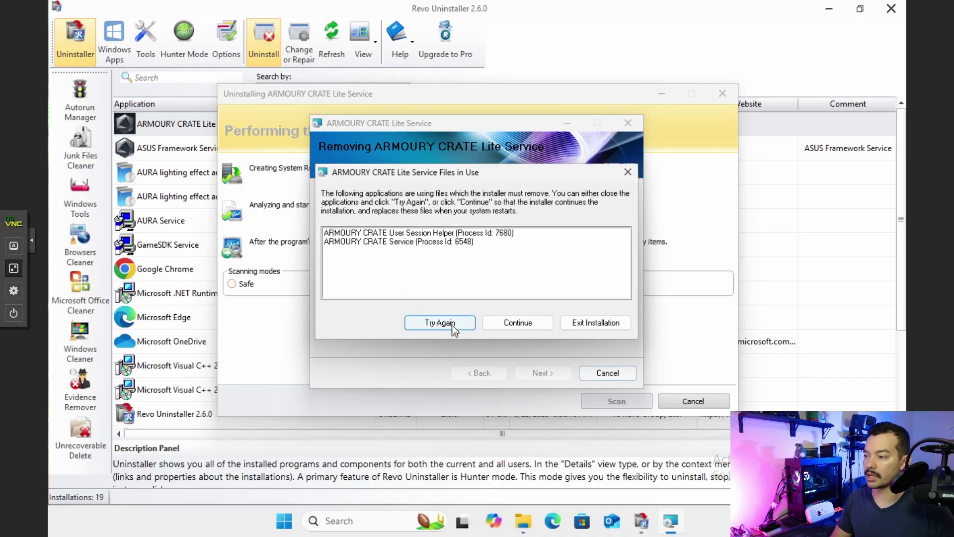
pyautogui.click(453, 324)
pyautogui.click(453, 326)
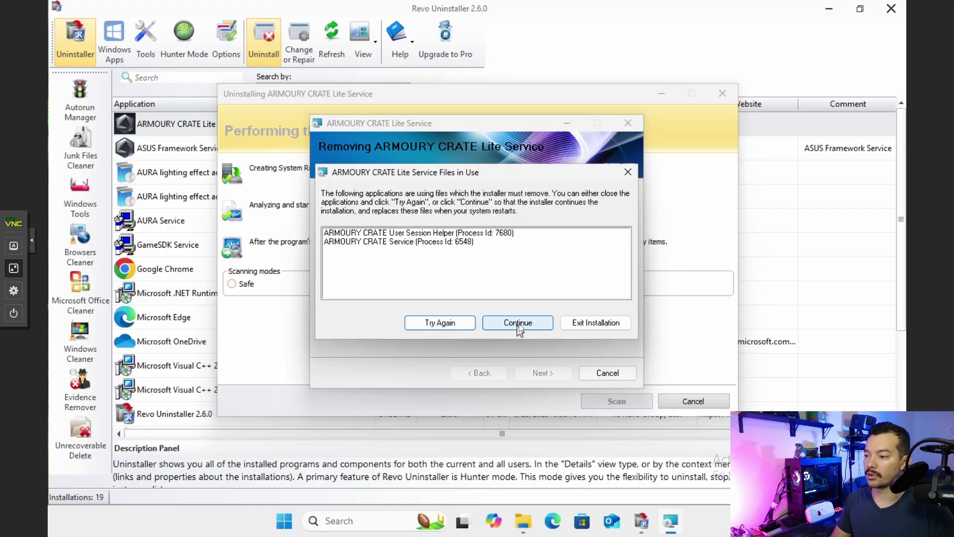
pyautogui.click(514, 323)
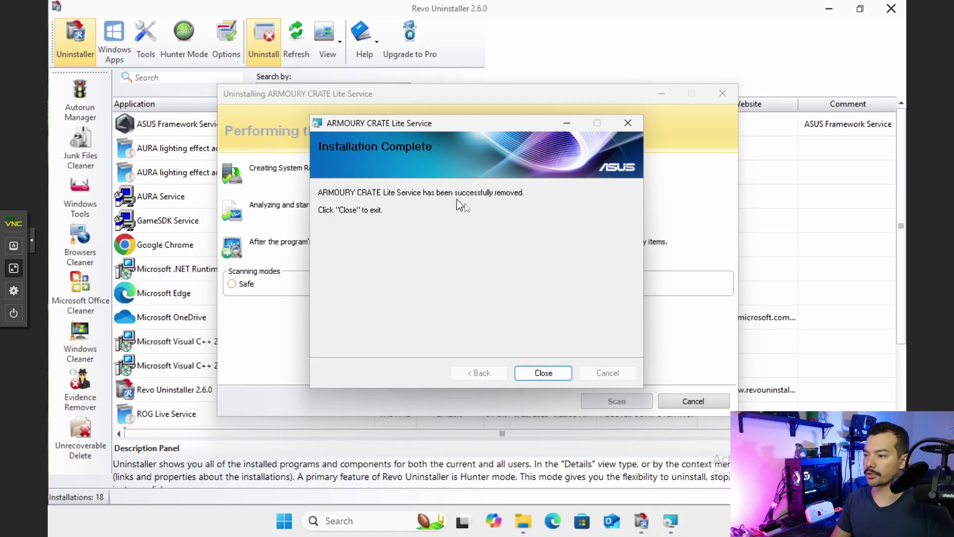
pyautogui.click(543, 373)
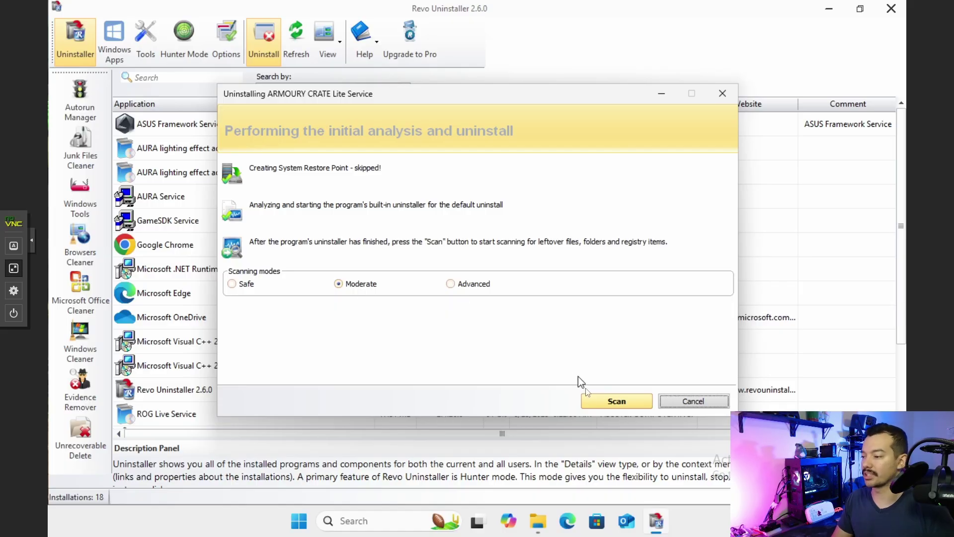
# Step: Scan for ARMOURY CRATE Lite Service leftovers in Moderate mode and delete all the leftover Registry items found
pyautogui.click(616, 403)
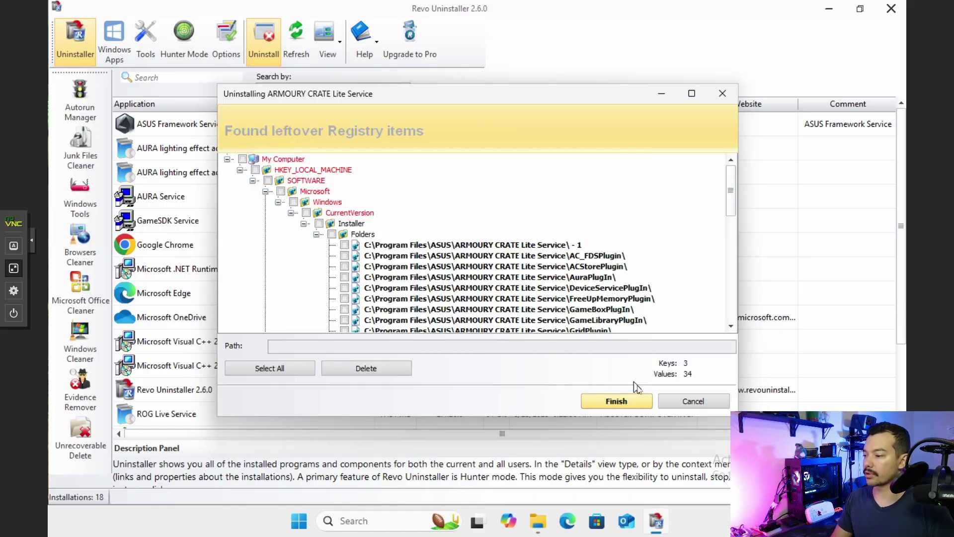
pyautogui.scroll(-2, 475, 263)
pyautogui.scroll(-5, 477, 263)
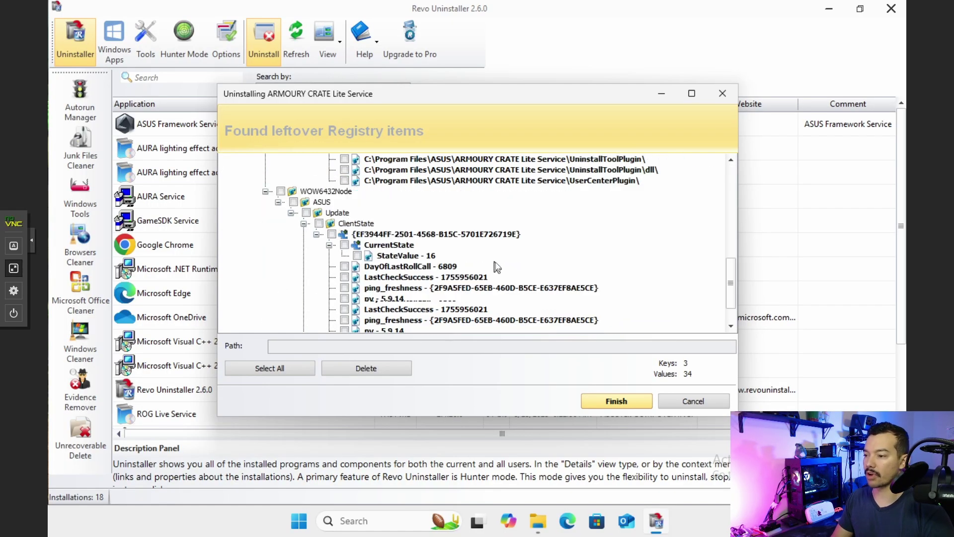
pyautogui.scroll(10, 477, 263)
pyautogui.click(270, 368)
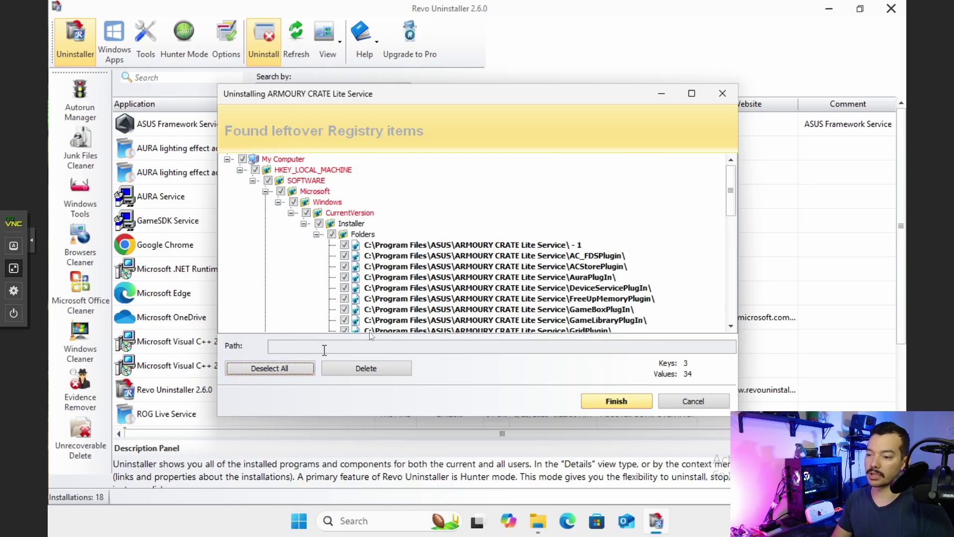
pyautogui.scroll(-15, 475, 248)
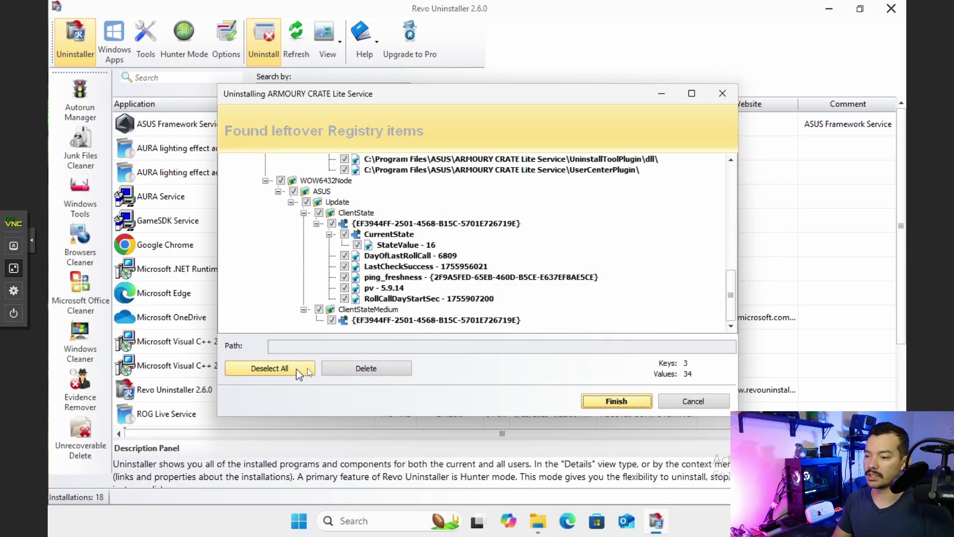
pyautogui.click(367, 368)
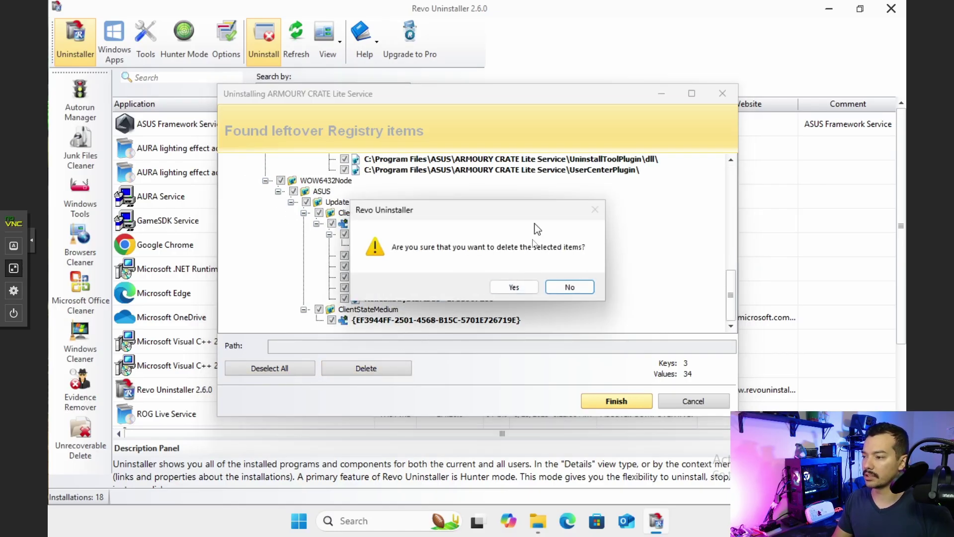
pyautogui.click(517, 287)
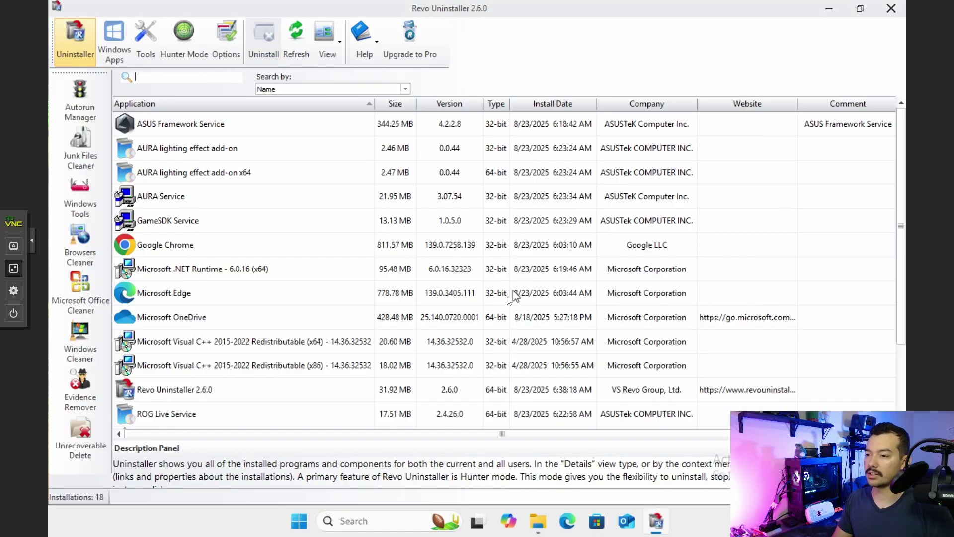
# Step: Uninstall ASUS Framework Service without making a System Restore Point
pyautogui.click(197, 125)
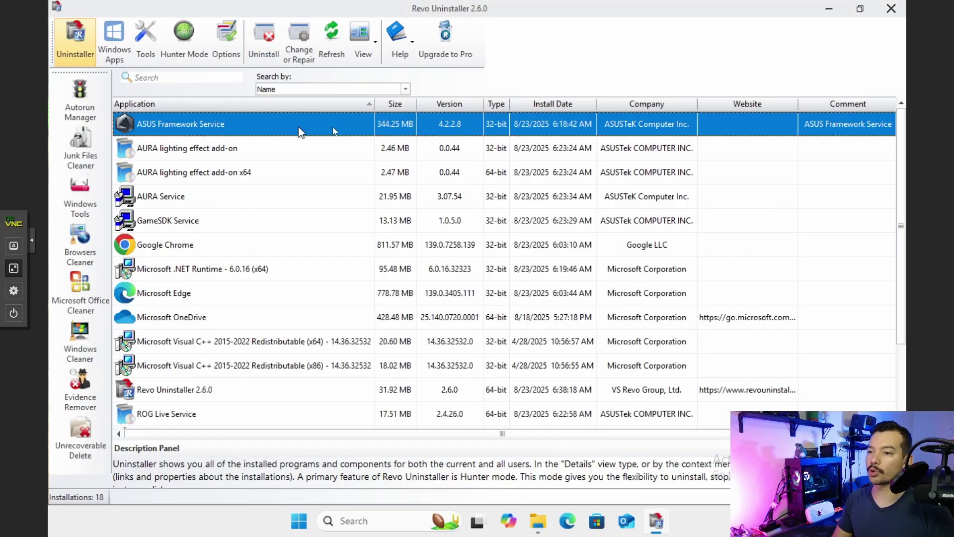
pyautogui.click(263, 39)
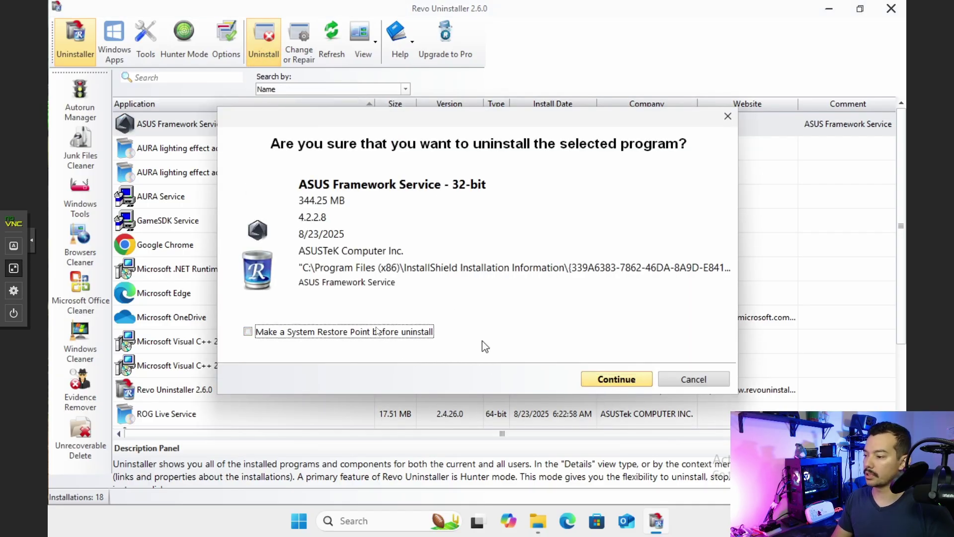
pyautogui.click(617, 383)
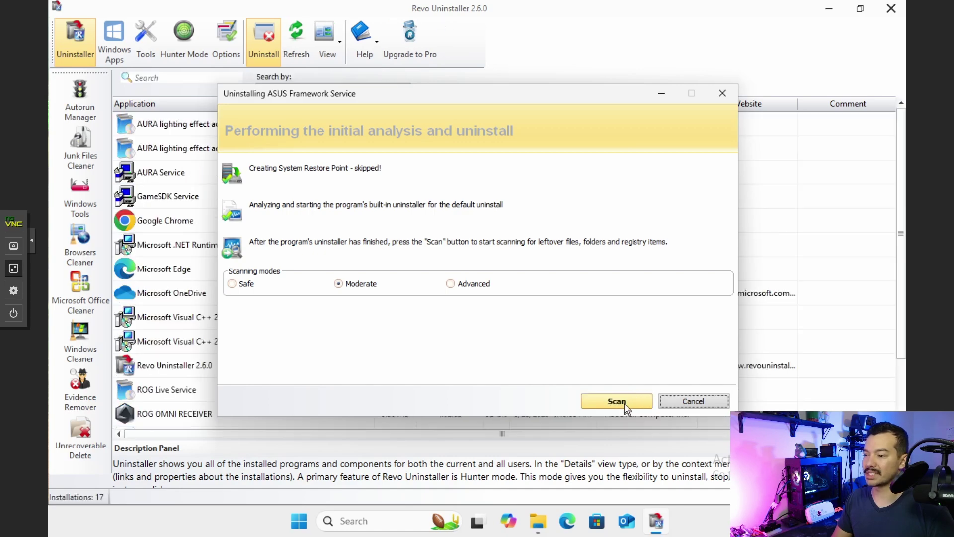
# Step: Scan for ASUS Framework Service leftovers in Moderate mode and delete all its leftover Registry items
pyautogui.click(624, 404)
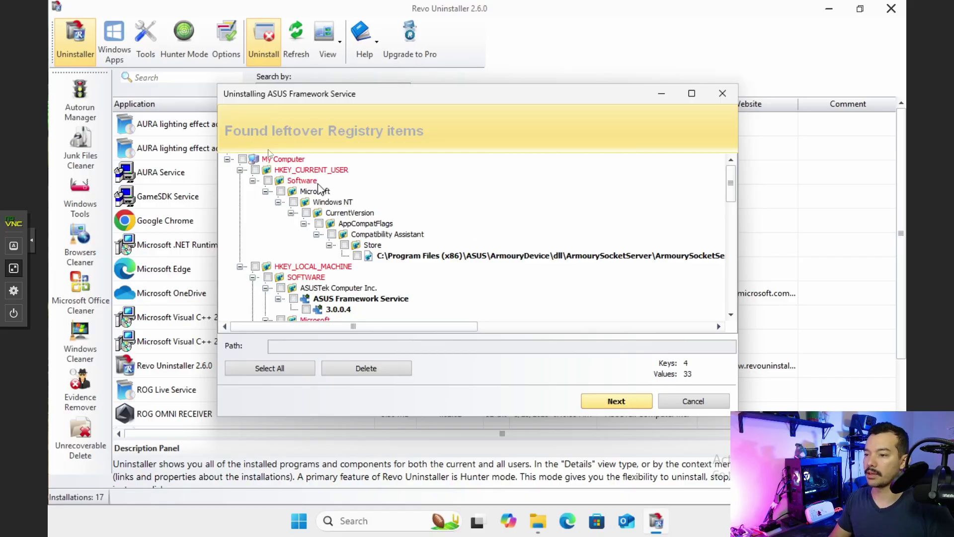
pyautogui.scroll(-4, 378, 242)
pyautogui.scroll(-8, 379, 242)
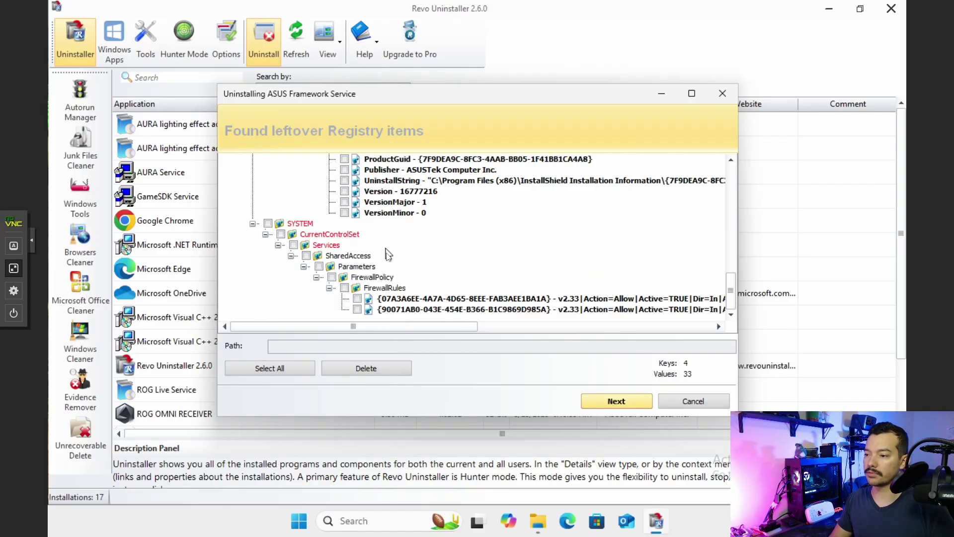
pyautogui.click(275, 369)
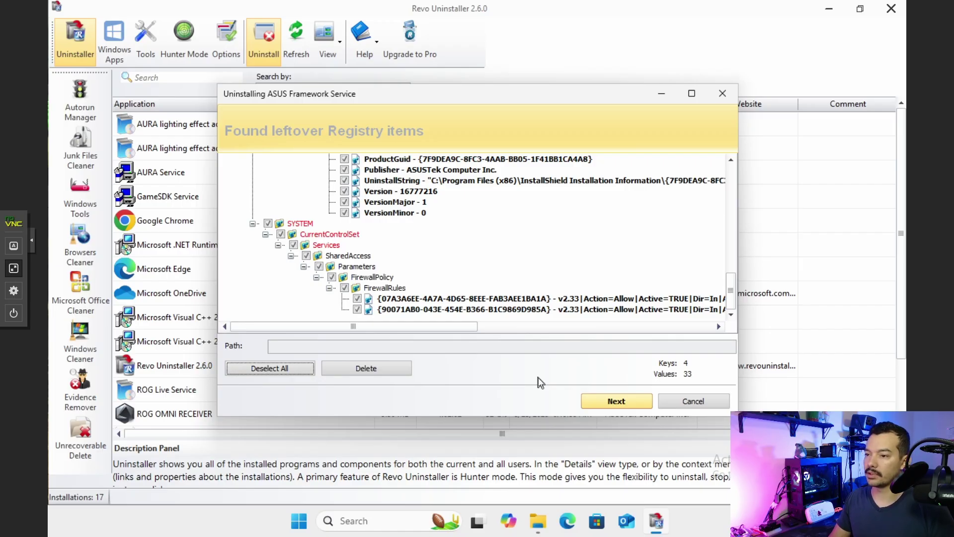
pyautogui.click(394, 368)
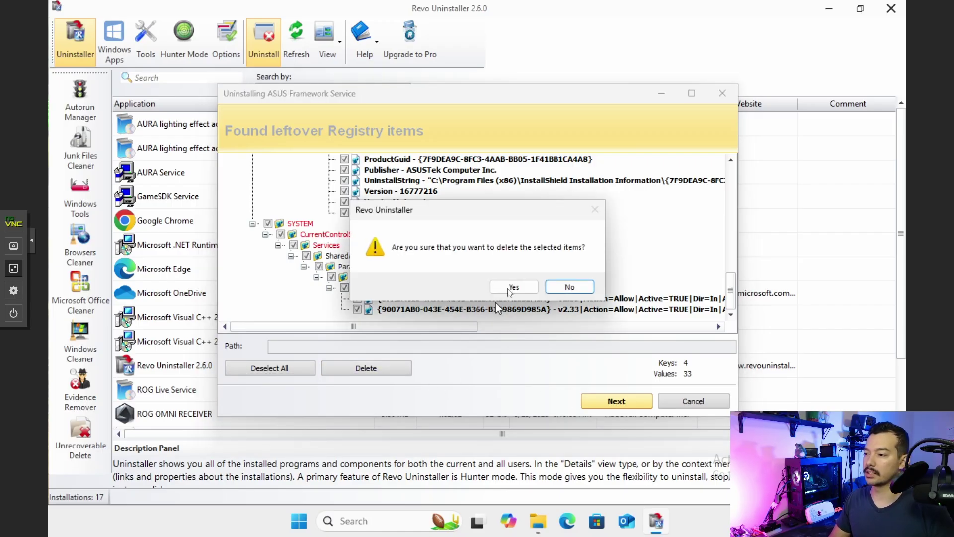
pyautogui.click(517, 287)
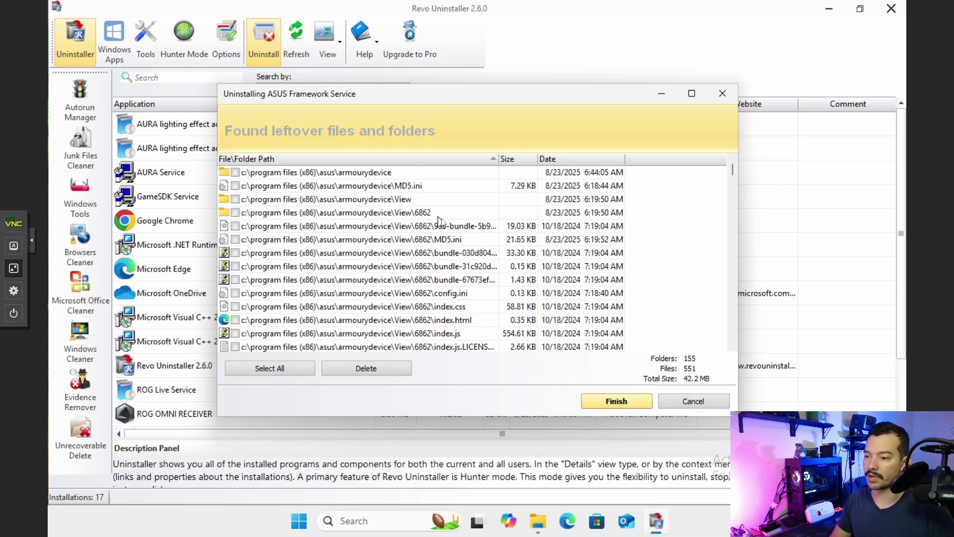
# Step: Review the leftover files and folders of ASUS Framework Service and delete all of them
pyautogui.scroll(-15, 437, 223)
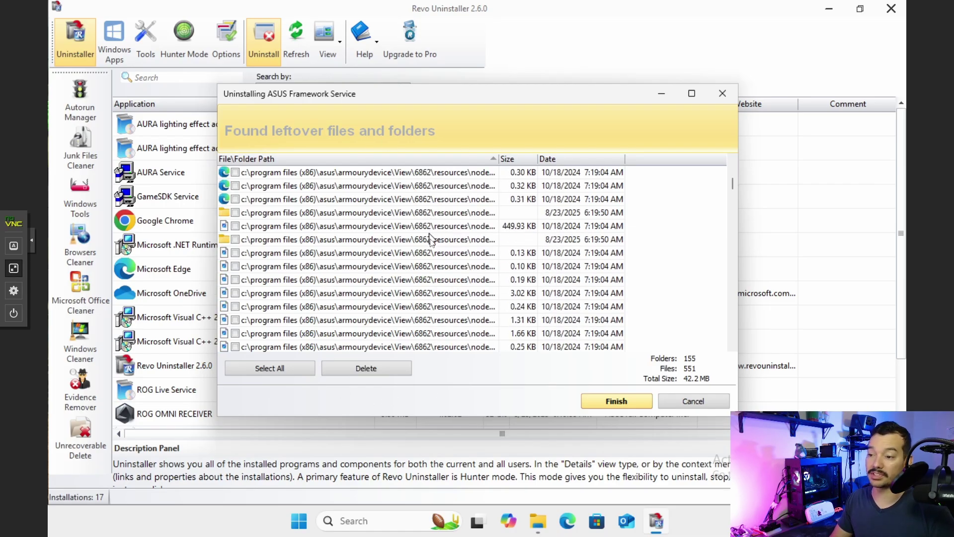
pyautogui.scroll(-15, 430, 241)
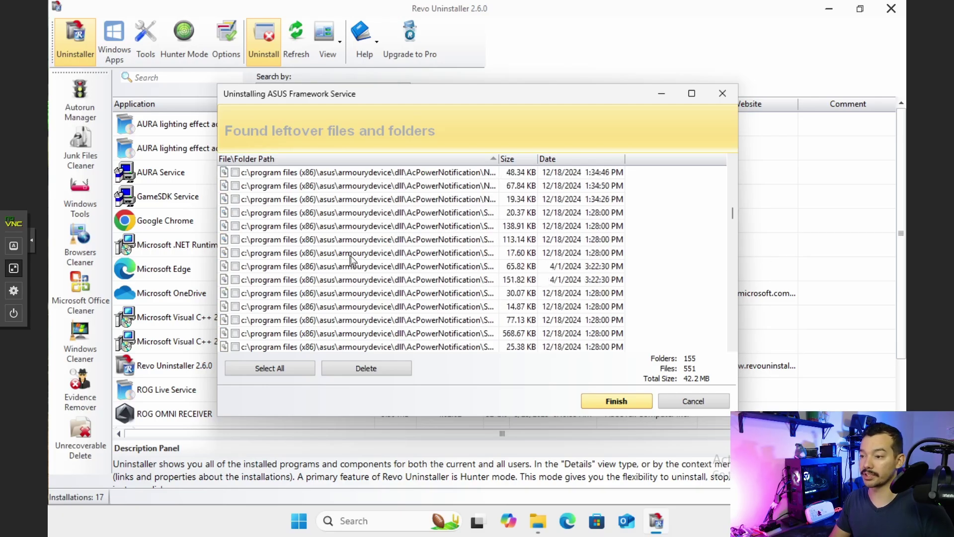
pyautogui.scroll(-15, 352, 264)
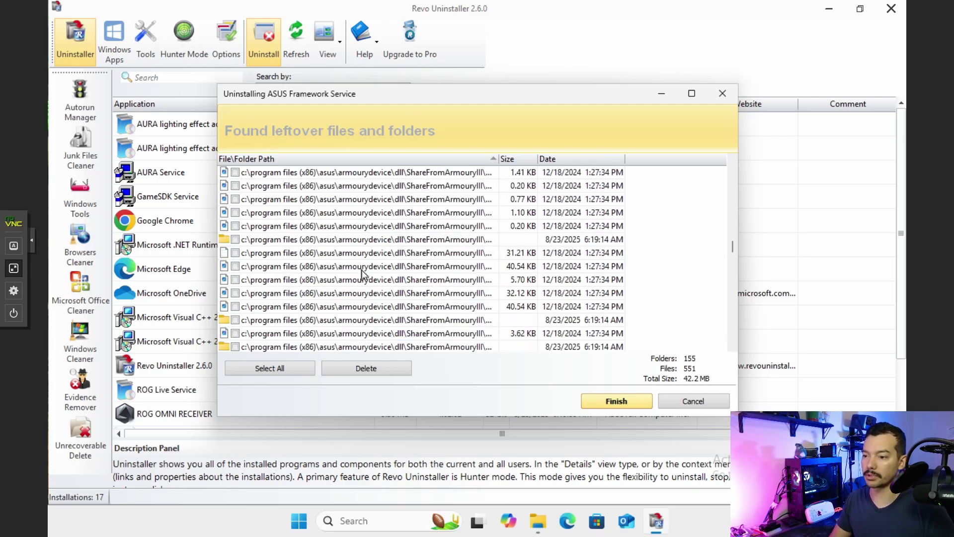
pyautogui.scroll(-15, 363, 274)
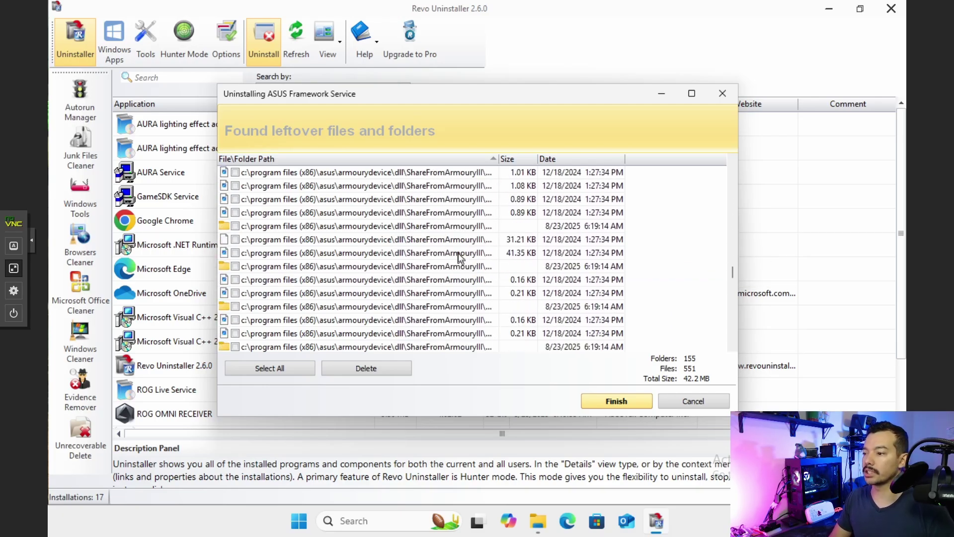
pyautogui.scroll(-6, 398, 278)
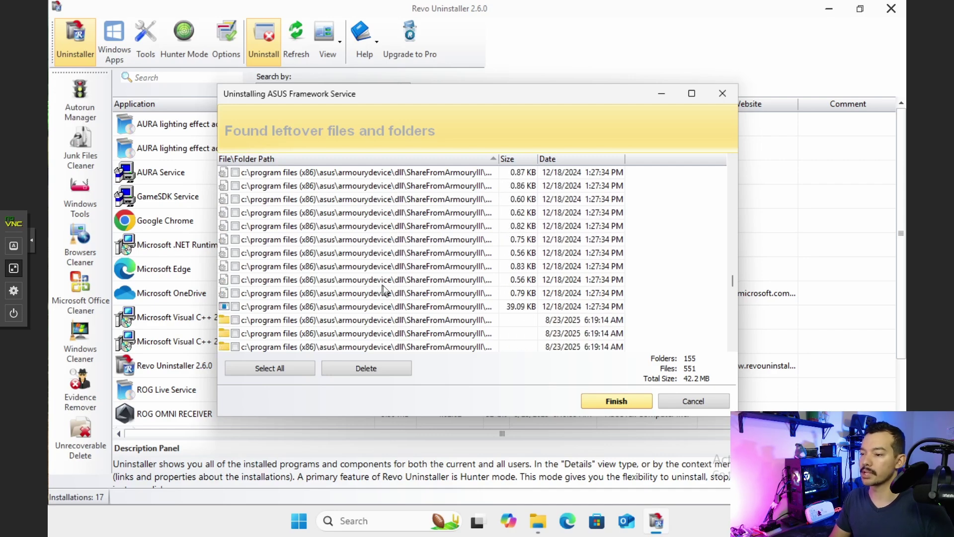
pyautogui.scroll(-3, 383, 289)
pyautogui.click(272, 368)
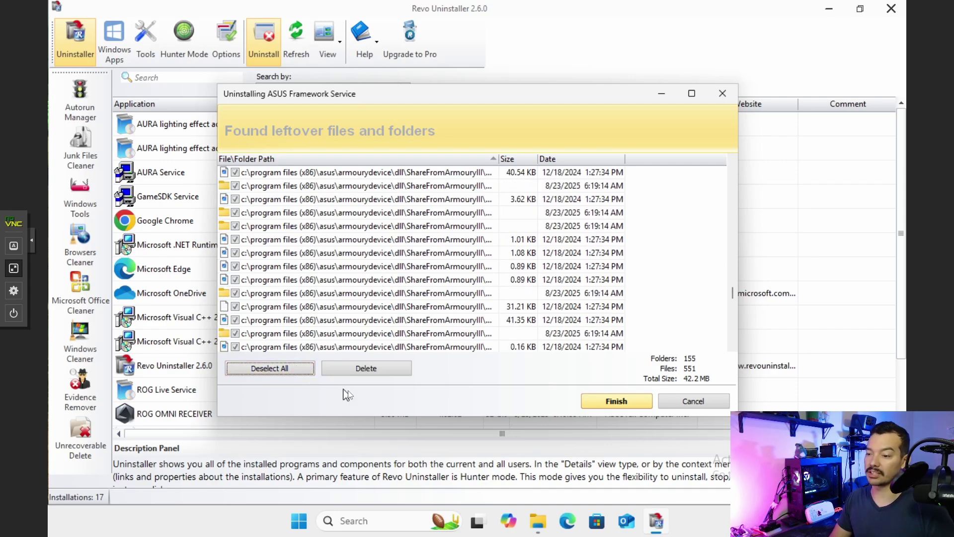
pyautogui.click(373, 370)
pyautogui.click(505, 290)
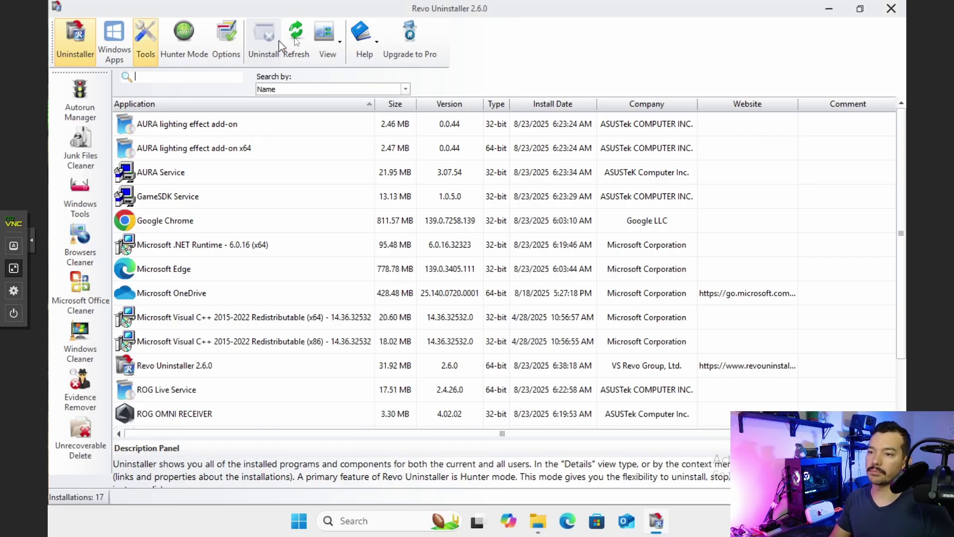
# Step: Refresh the program list and uninstall ROG OMNI RECEIVER with its built-in uninstaller, without making a System Restore Point
pyautogui.click(300, 45)
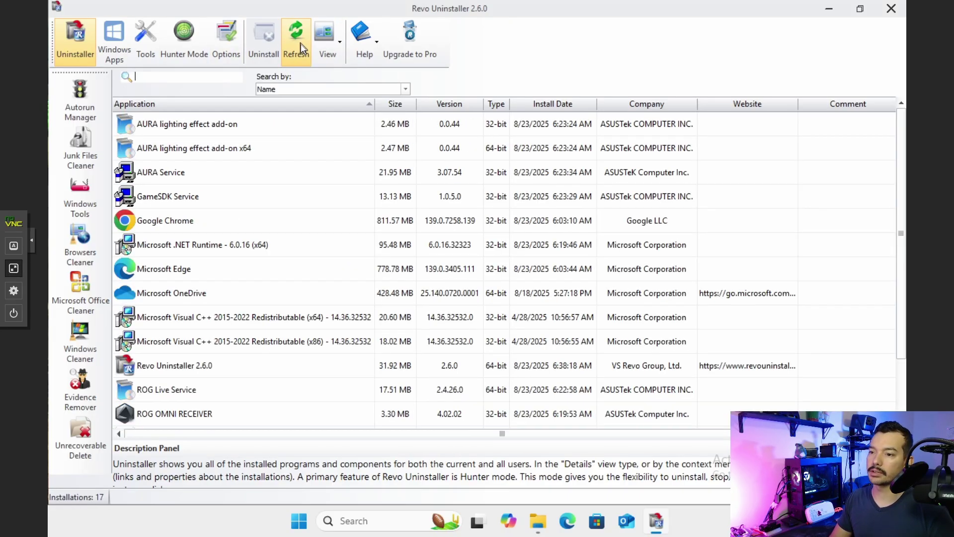
pyautogui.scroll(-2, 203, 174)
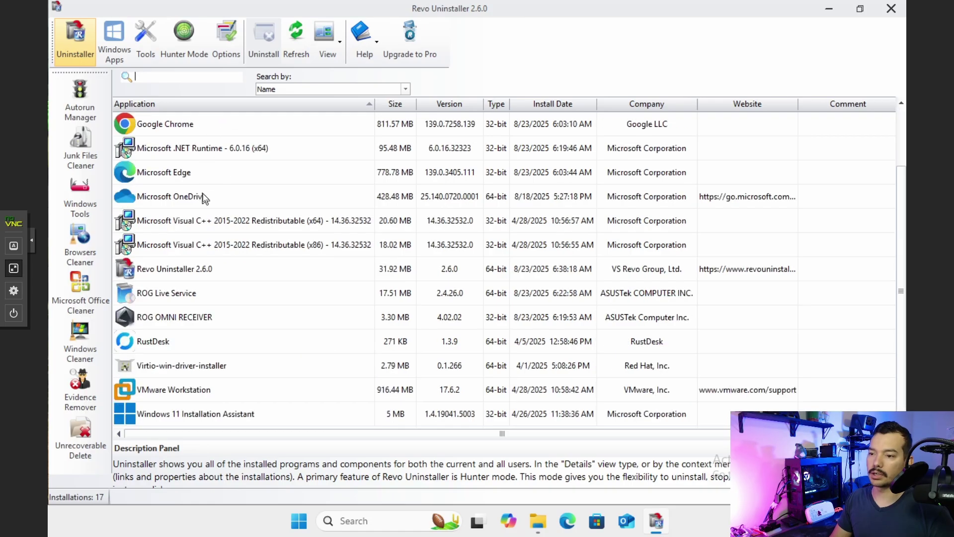
pyautogui.click(213, 321)
pyautogui.click(263, 42)
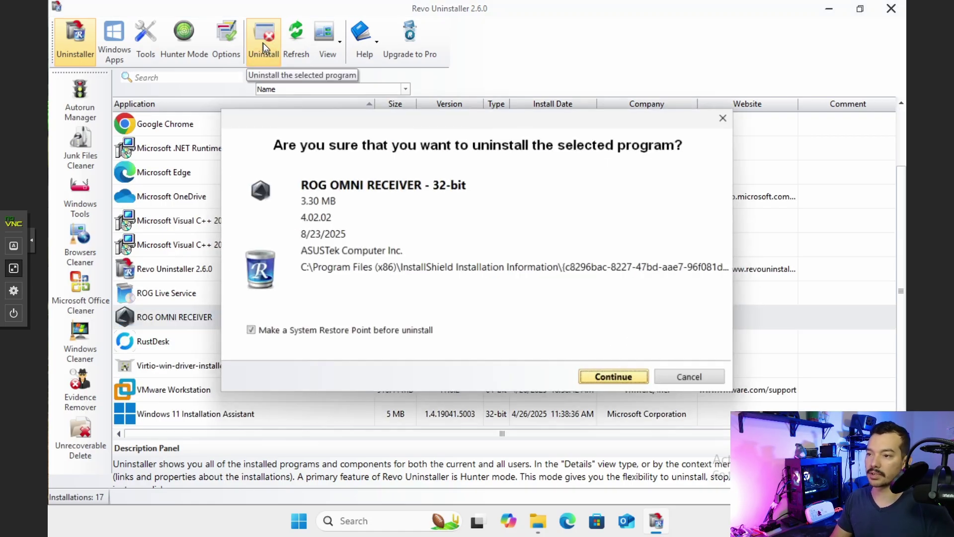
pyautogui.click(283, 332)
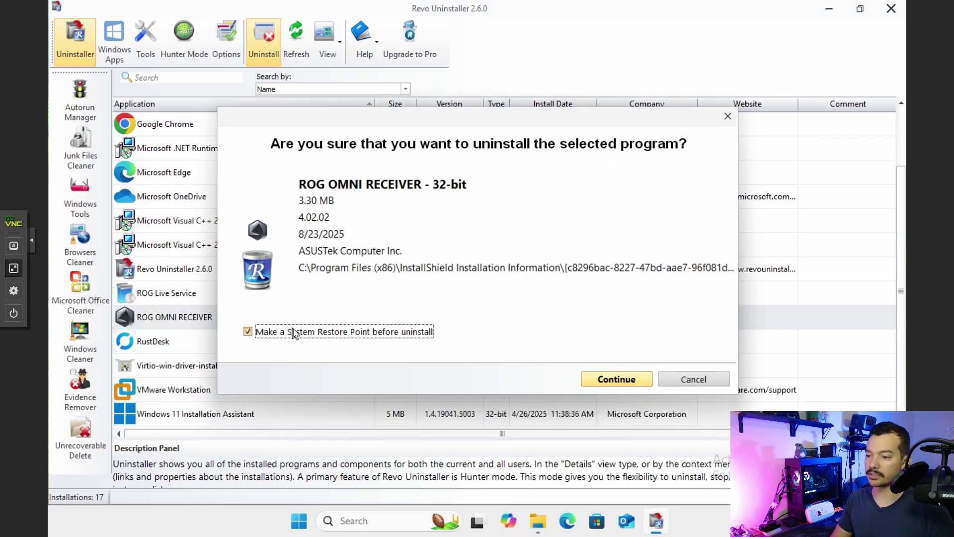
pyautogui.click(604, 378)
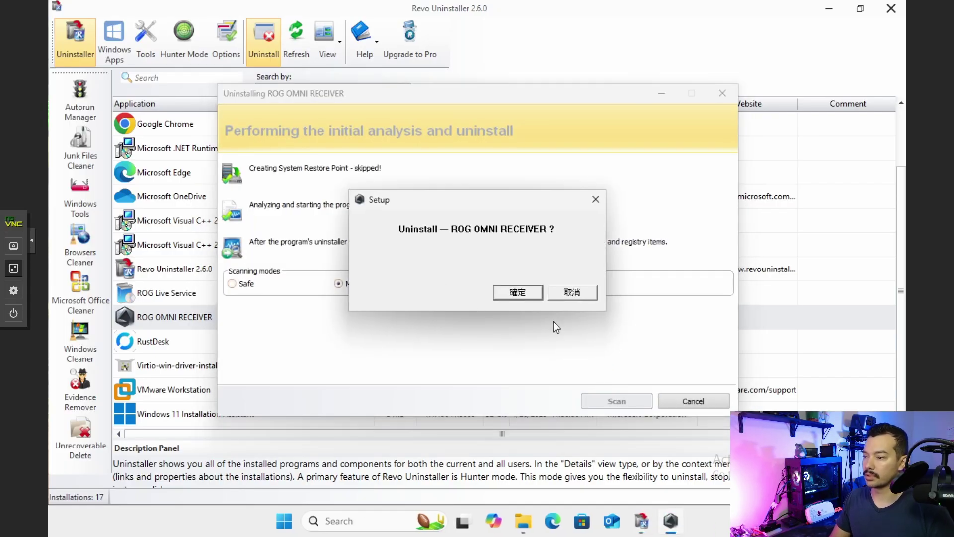
pyautogui.click(528, 296)
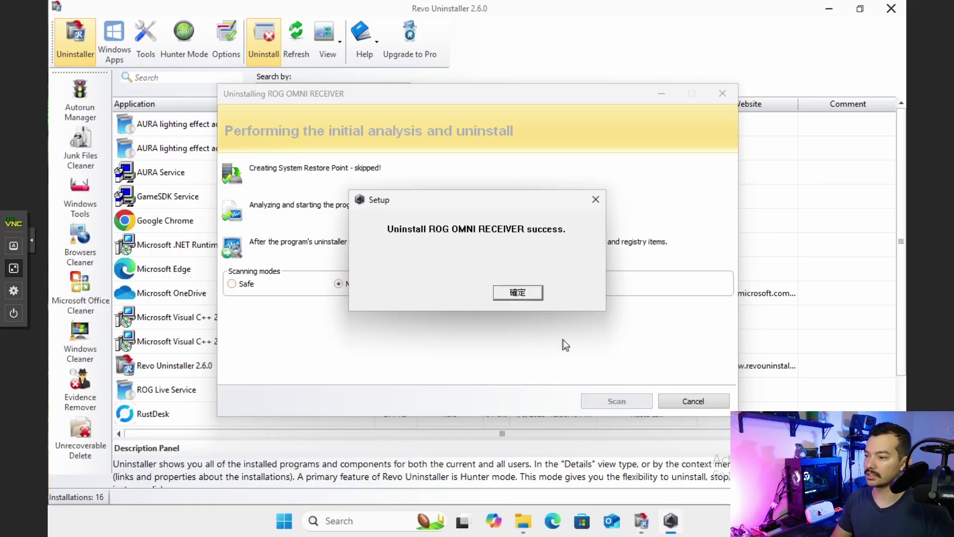
pyautogui.click(529, 293)
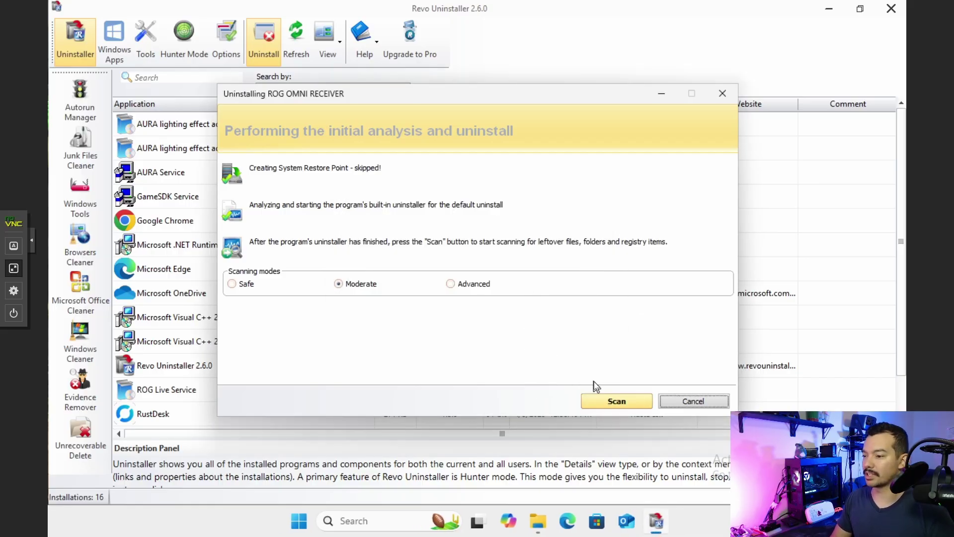
# Step: Scan for ROG OMNI RECEIVER leftovers in Moderate mode and delete all its leftover files and folders
pyautogui.click(596, 397)
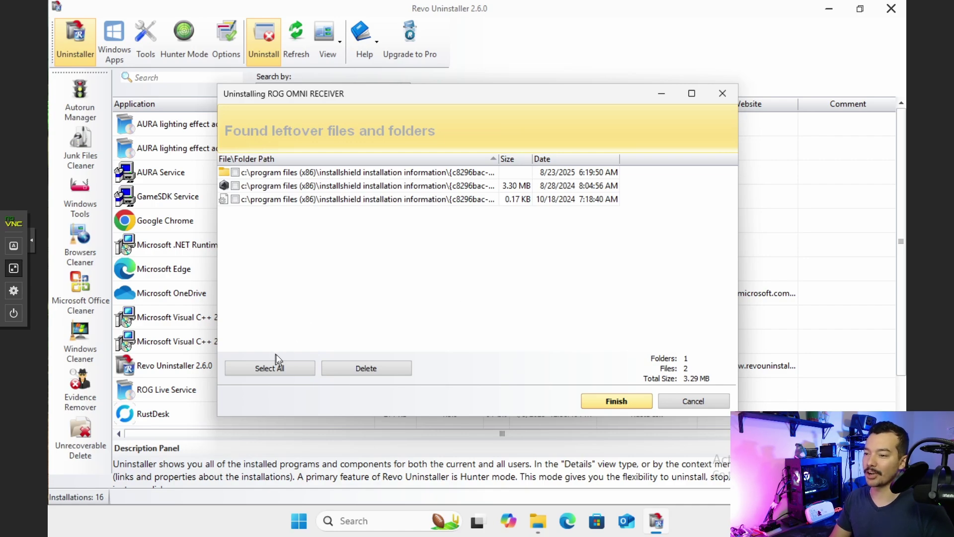
pyautogui.click(277, 368)
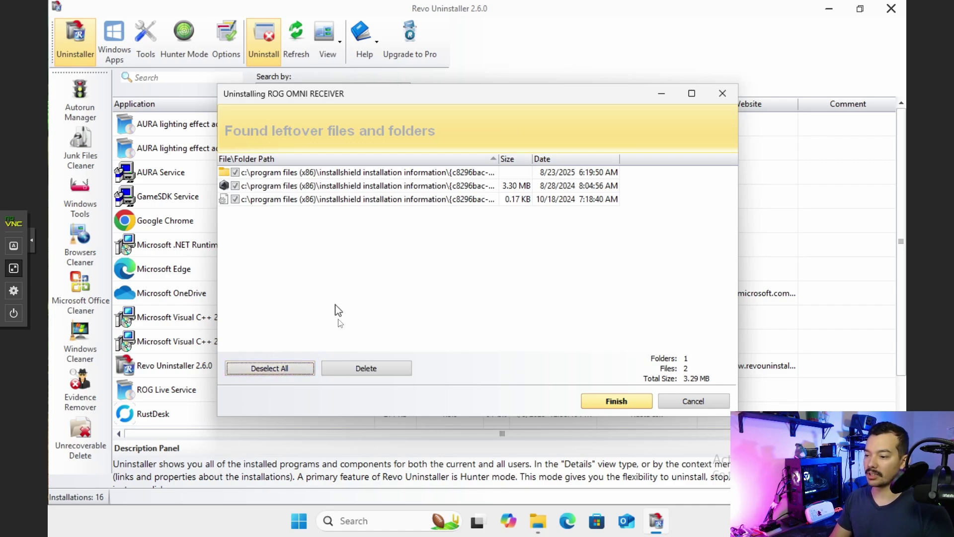
pyautogui.click(366, 368)
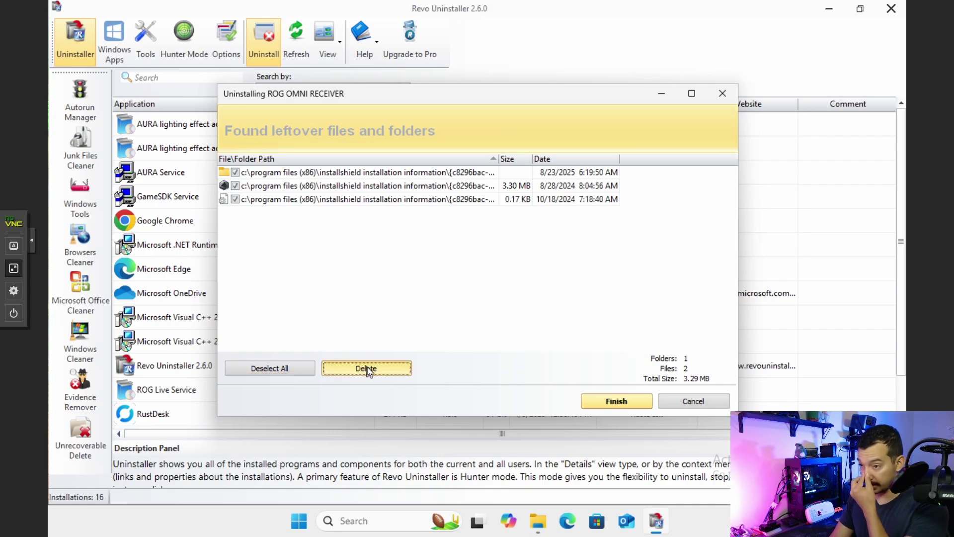
pyautogui.click(509, 287)
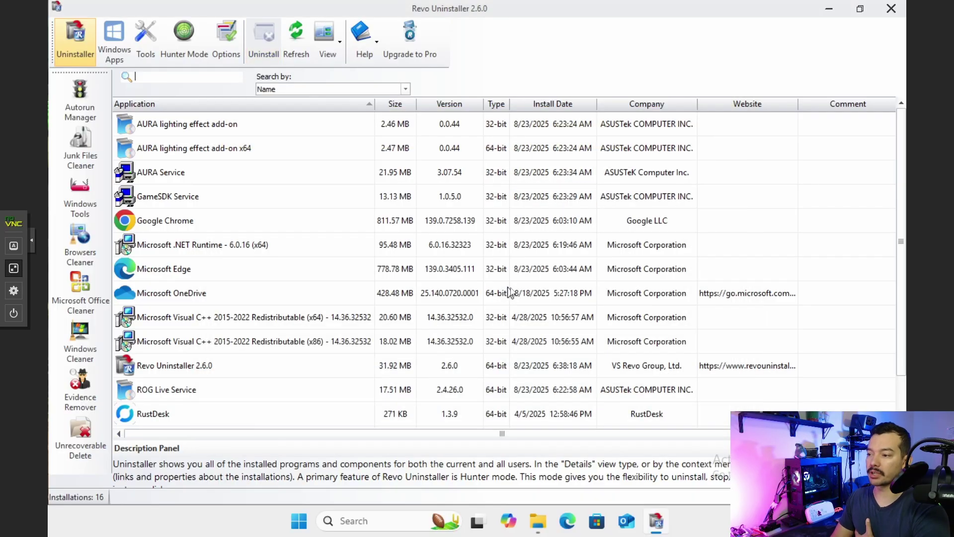
# Step: Refresh the list of installed programs and check it for remaining ASUS components
pyautogui.scroll(-1, 201, 326)
pyautogui.scroll(1, 242, 316)
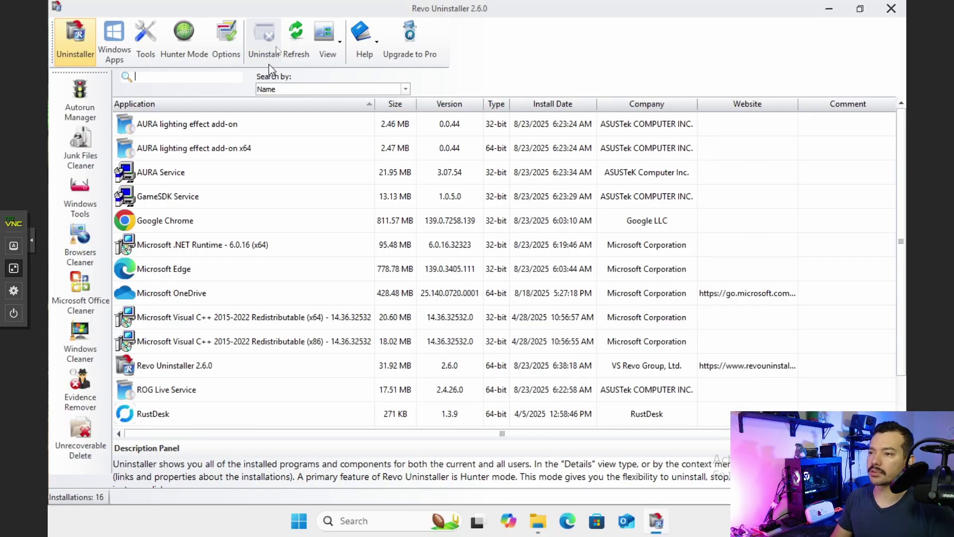
pyautogui.click(294, 41)
pyautogui.scroll(-1, 264, 145)
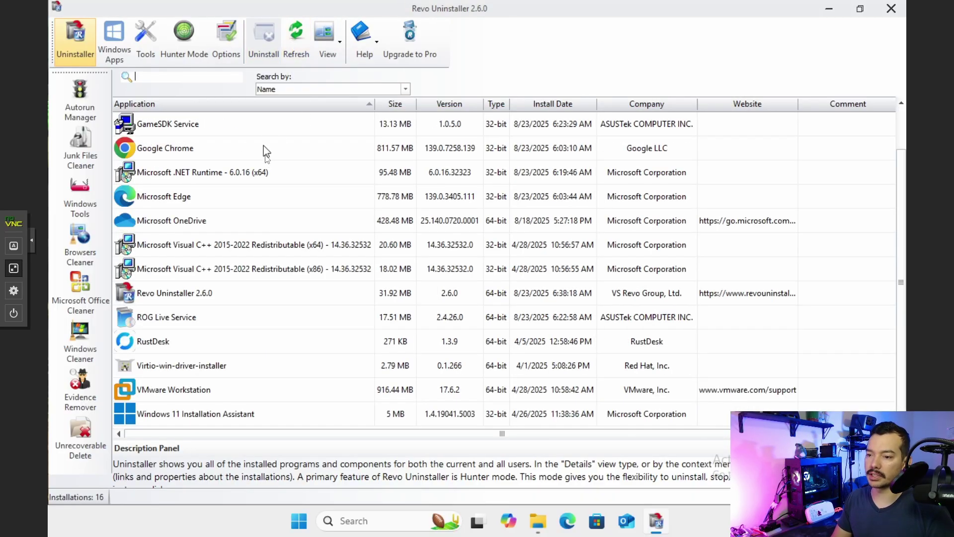
pyautogui.scroll(1, 198, 401)
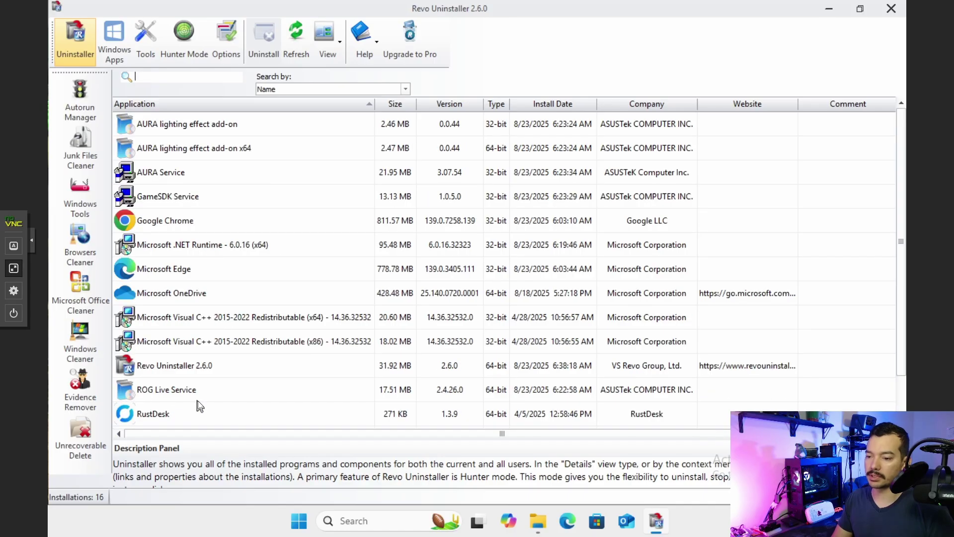
# Step: Uninstall the ARMOURY CRATE Windows app without making a System Restore Point and scan for its leftovers
pyautogui.click(121, 49)
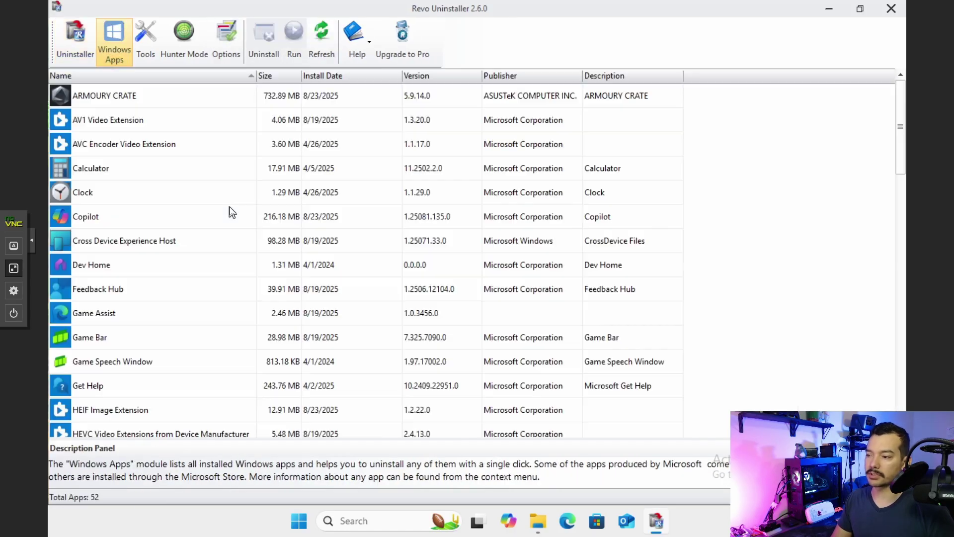
pyautogui.click(155, 105)
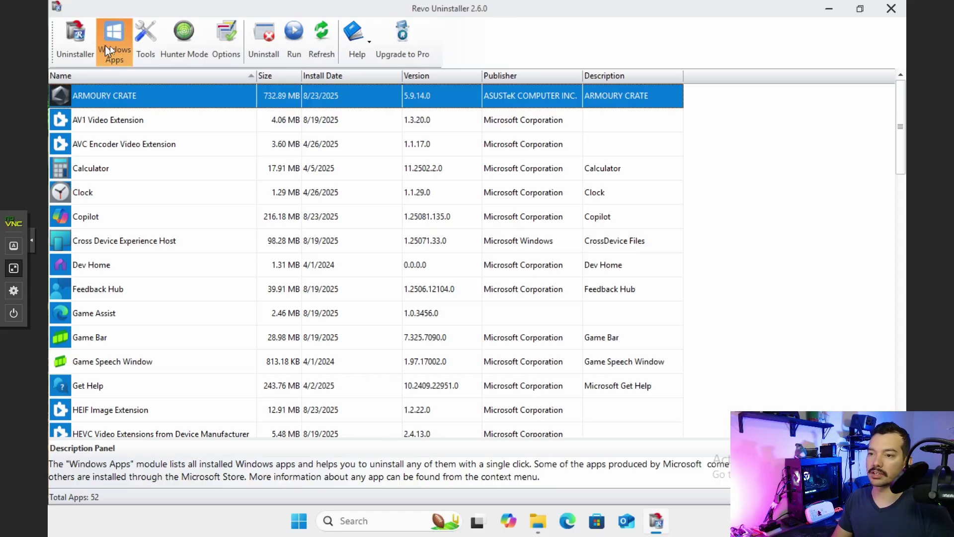
pyautogui.click(318, 36)
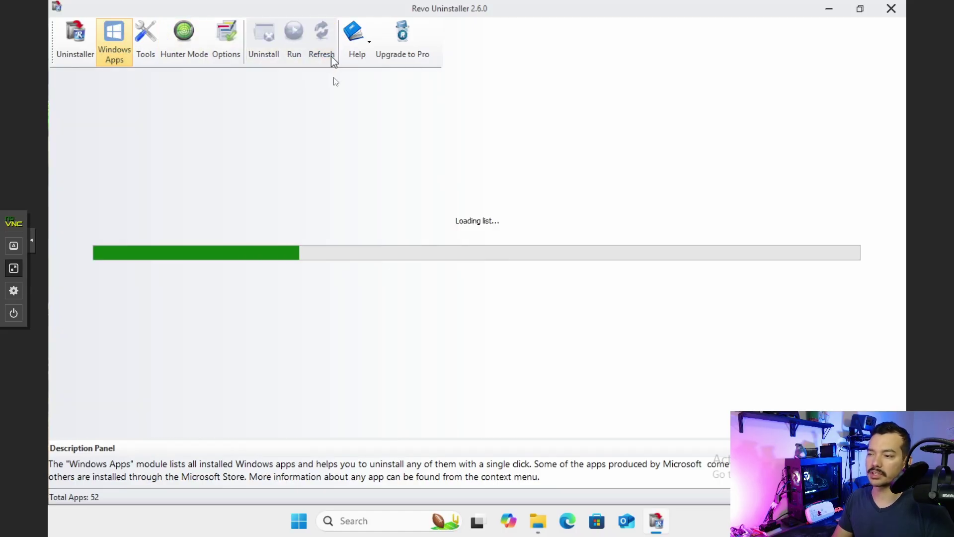
pyautogui.click(141, 102)
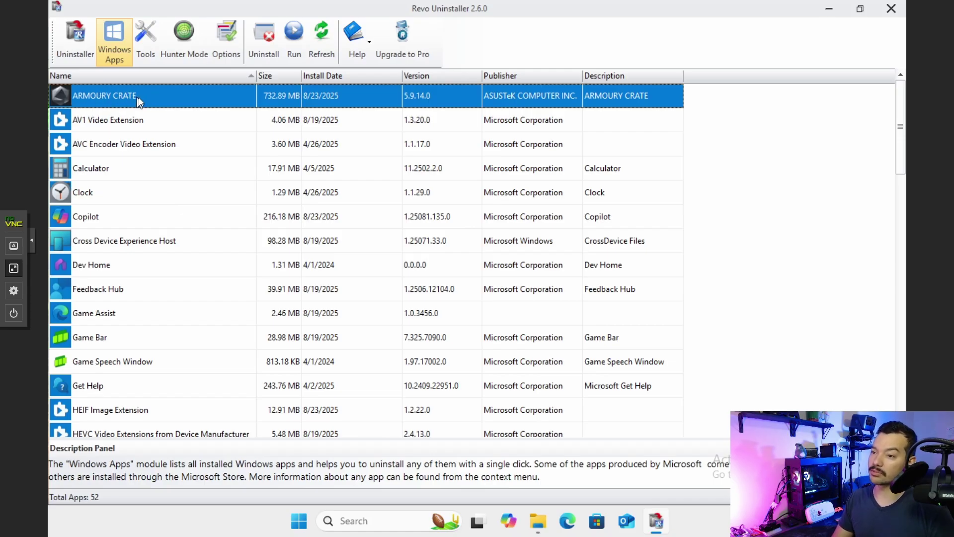
pyautogui.click(274, 37)
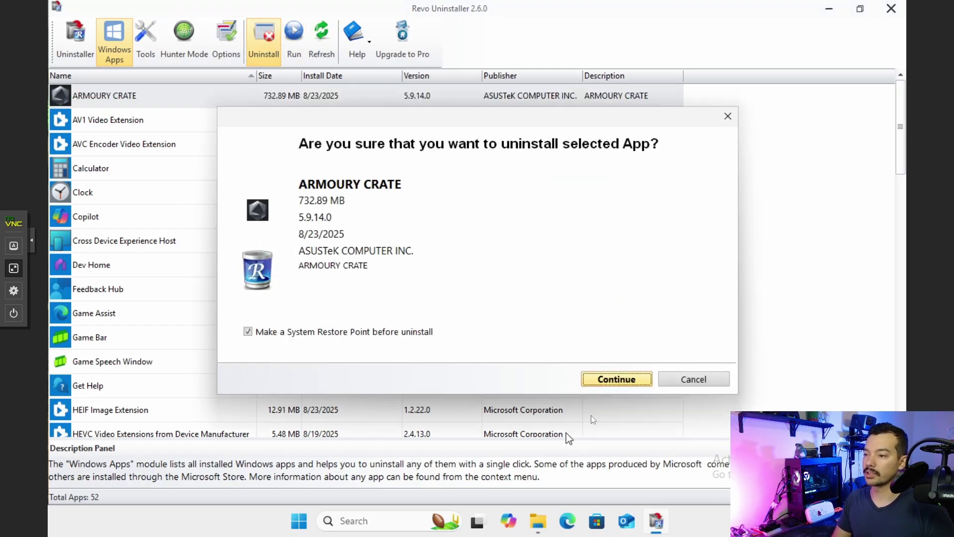
pyautogui.click(619, 383)
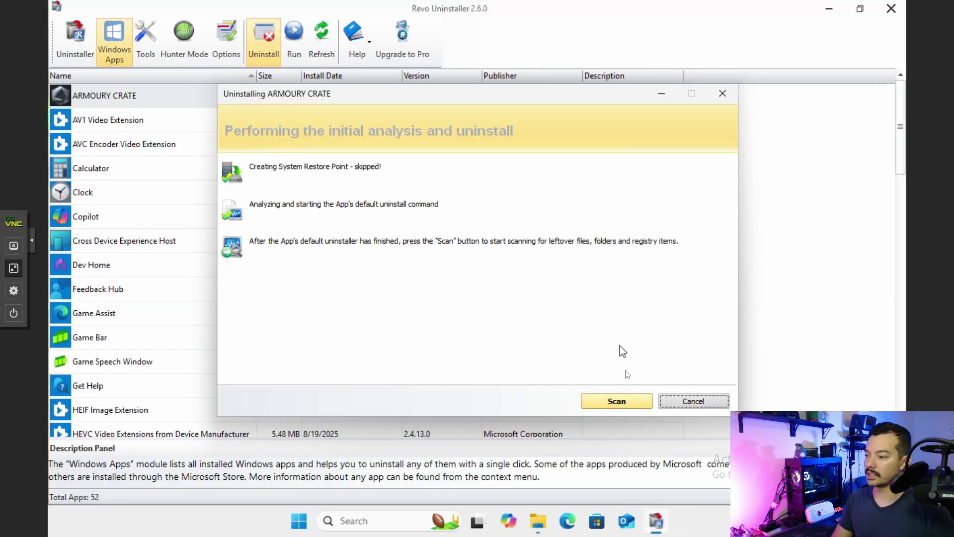
pyautogui.click(618, 401)
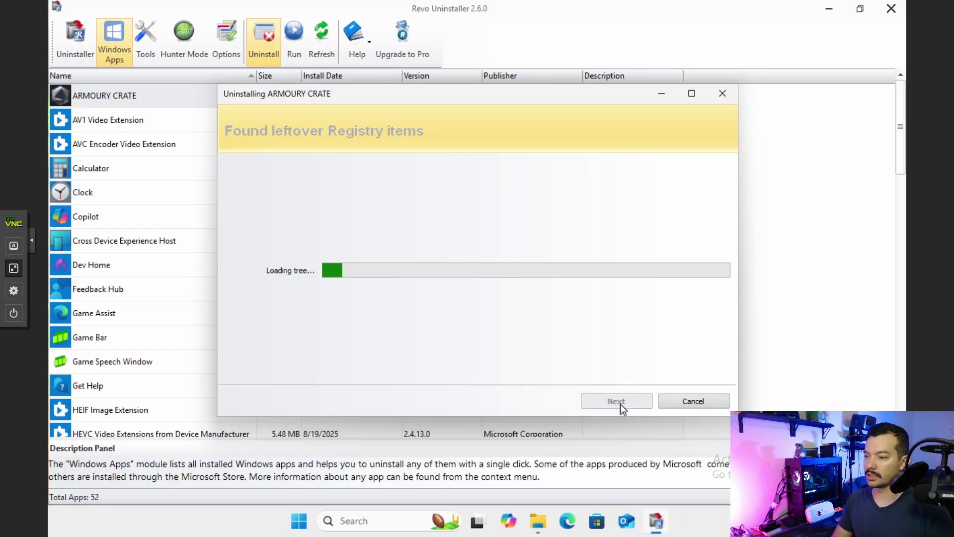
# Step: Review the leftover registry items of the ARMOURY CRATE app and delete all of them
pyautogui.scroll(-4, 387, 282)
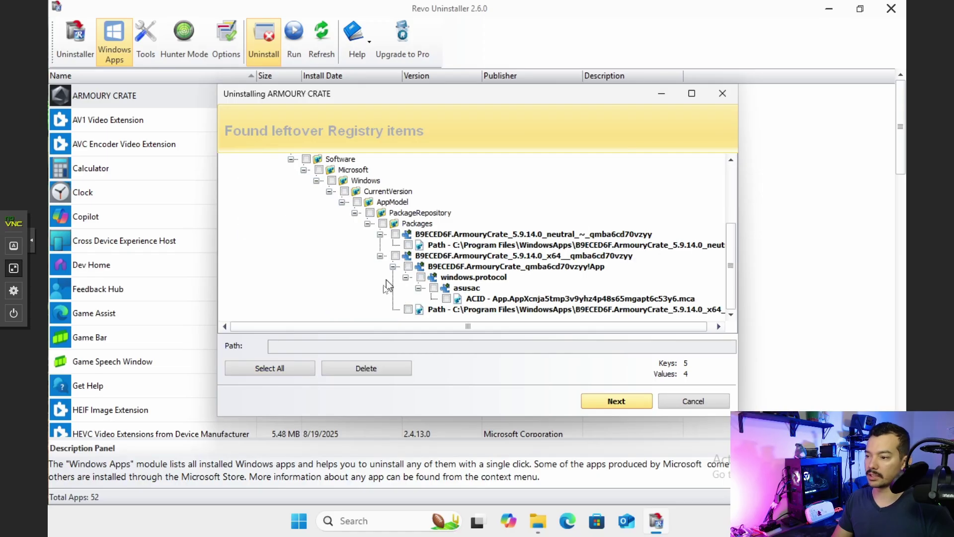
pyautogui.click(291, 370)
pyautogui.click(390, 372)
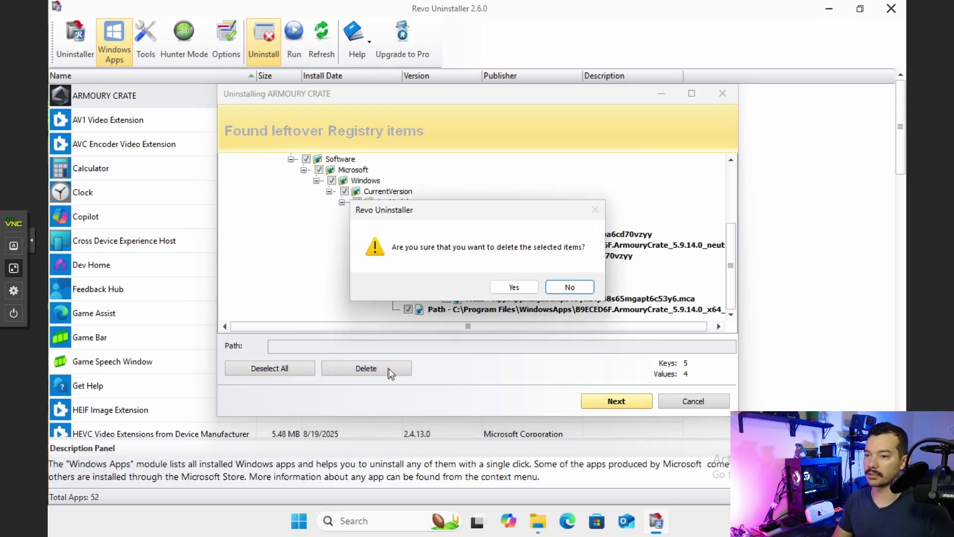
pyautogui.click(517, 288)
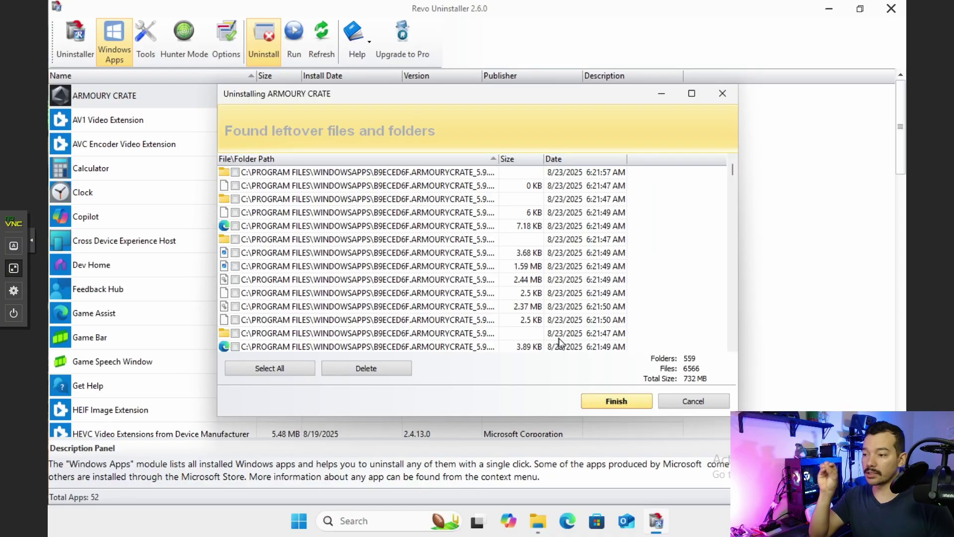
# Step: Delete all leftover files and folders of the ARMOURY CRATE app
pyautogui.click(293, 372)
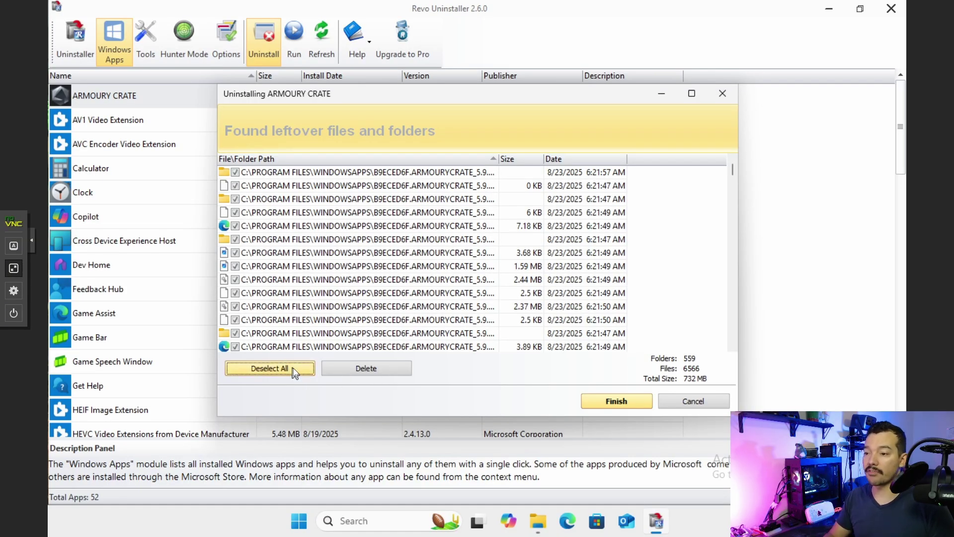
pyautogui.click(387, 368)
pyautogui.click(512, 288)
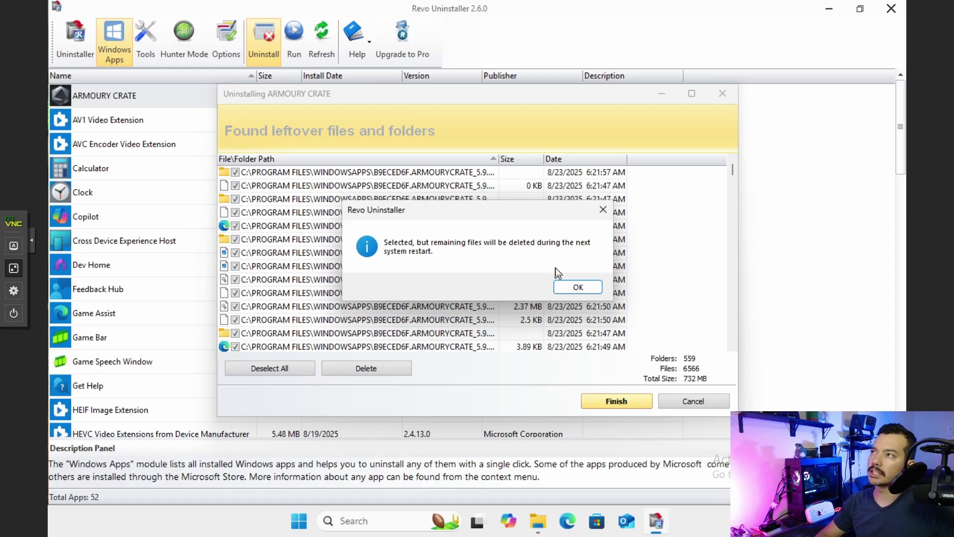
pyautogui.click(573, 287)
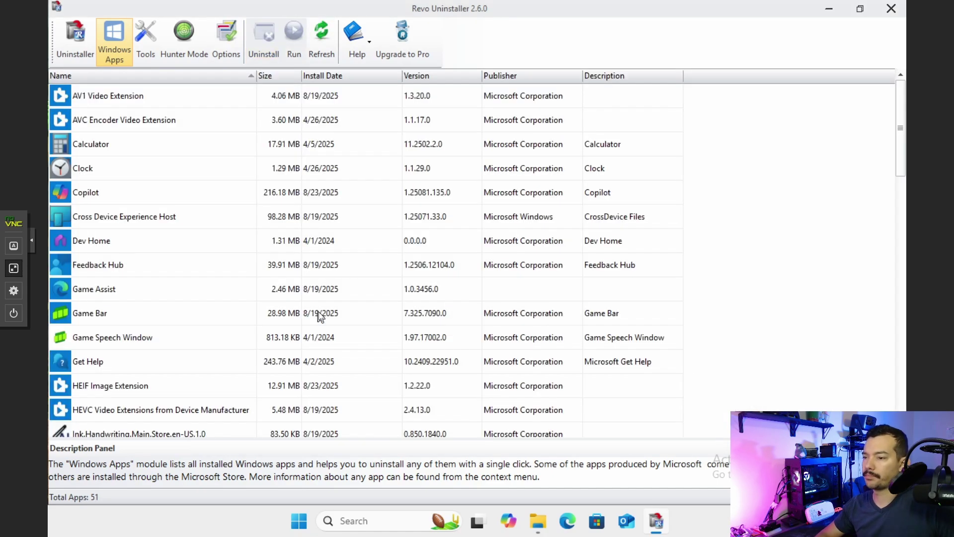
# Step: Refresh the Windows apps list and check both it and the installed desktop programs for remaining ASUS entries
pyautogui.scroll(-12, 172, 237)
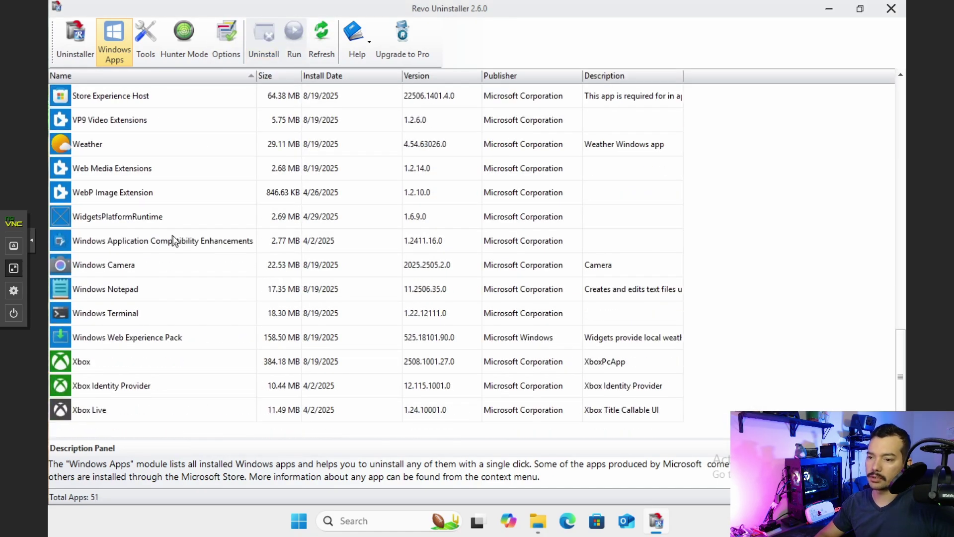
pyautogui.scroll(12, 173, 240)
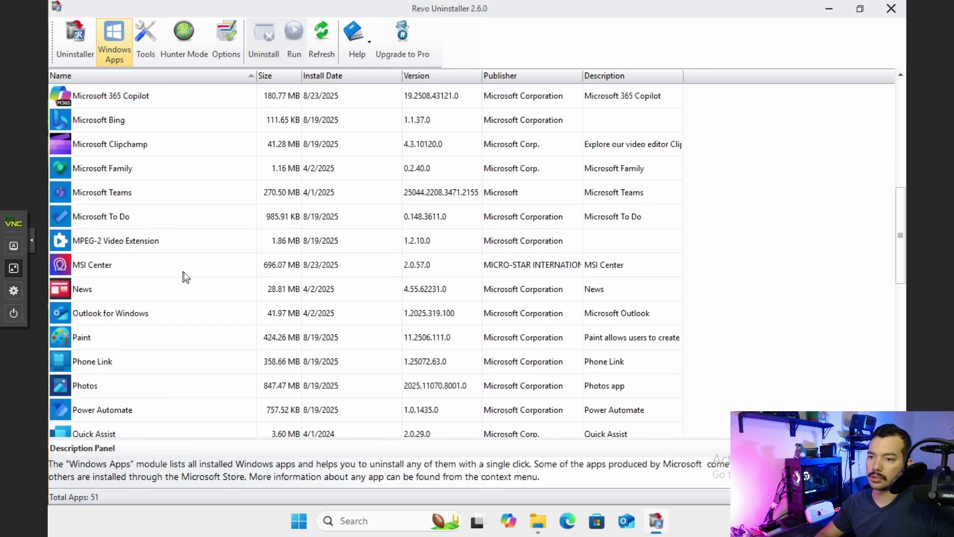
pyautogui.click(326, 34)
pyautogui.scroll(-12, 138, 146)
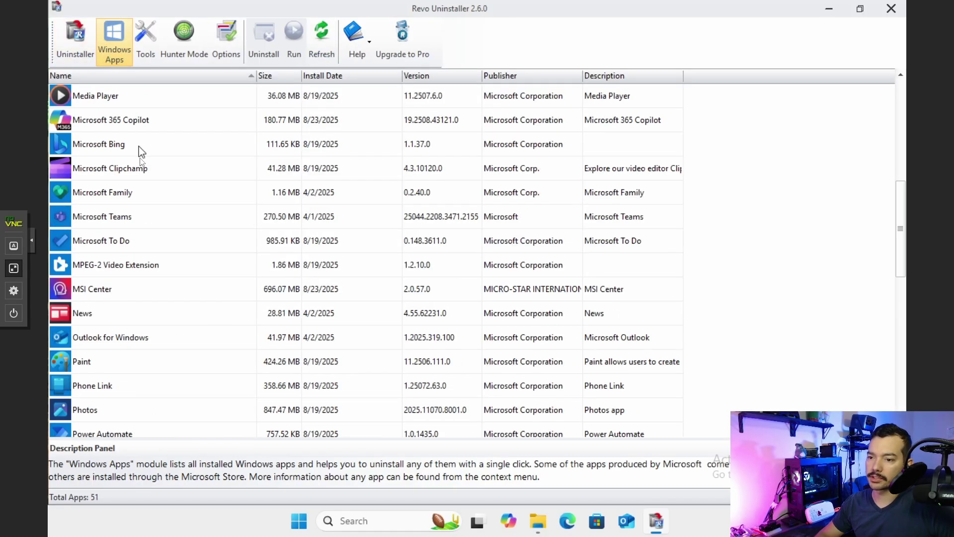
pyautogui.scroll(12, 179, 257)
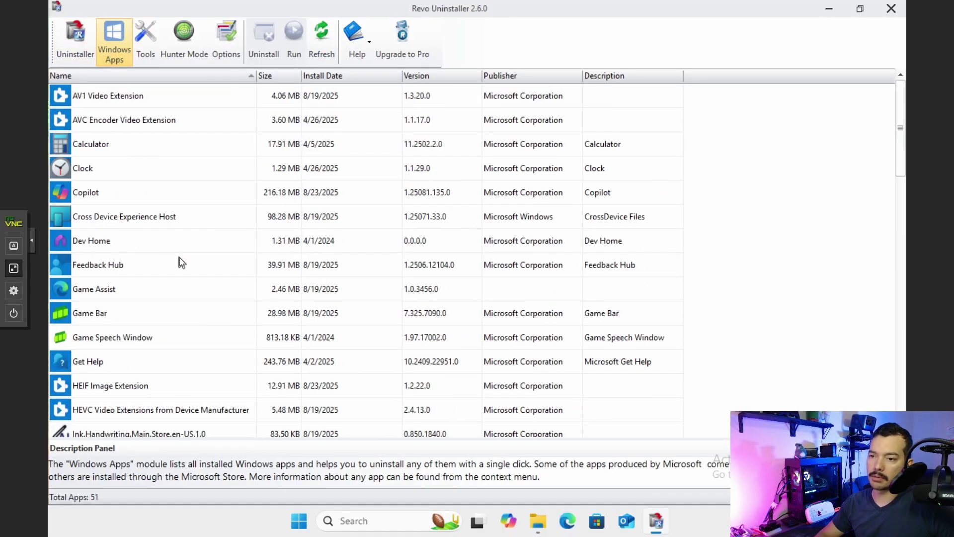
pyautogui.click(83, 45)
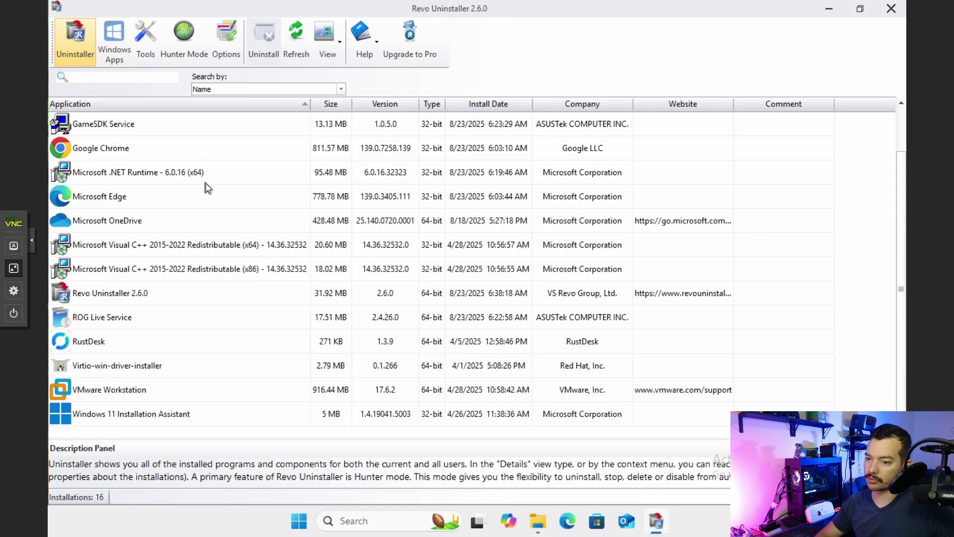
pyautogui.scroll(1, 198, 264)
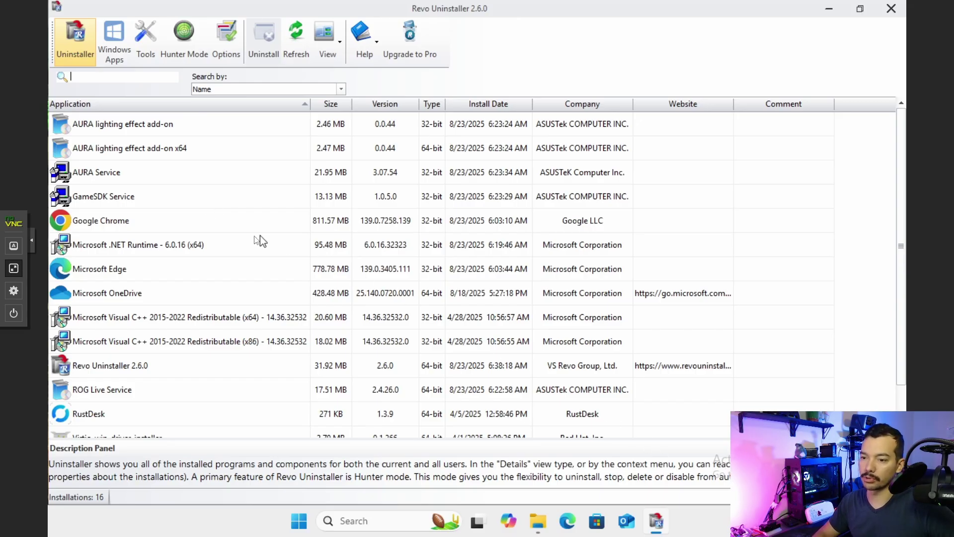
pyautogui.scroll(-1, 254, 236)
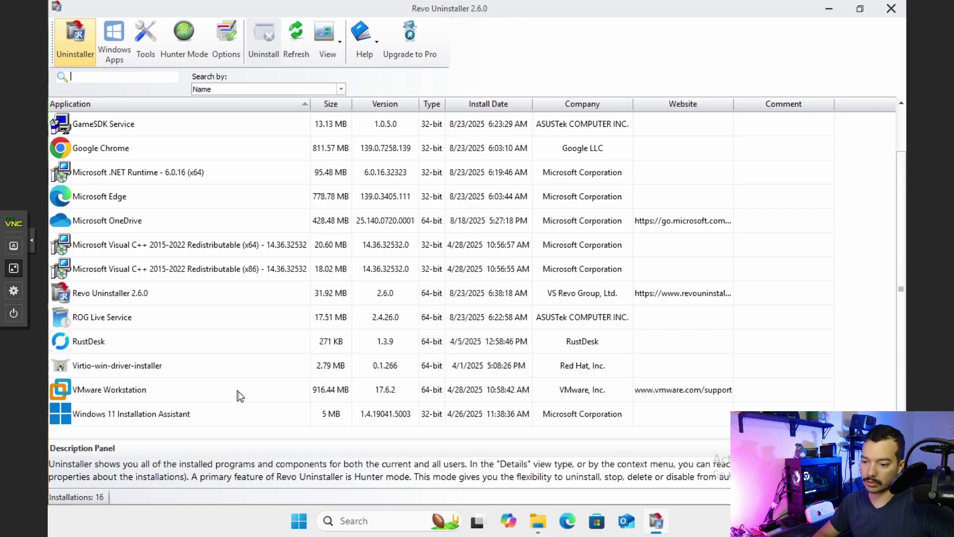
pyautogui.scroll(1, 241, 392)
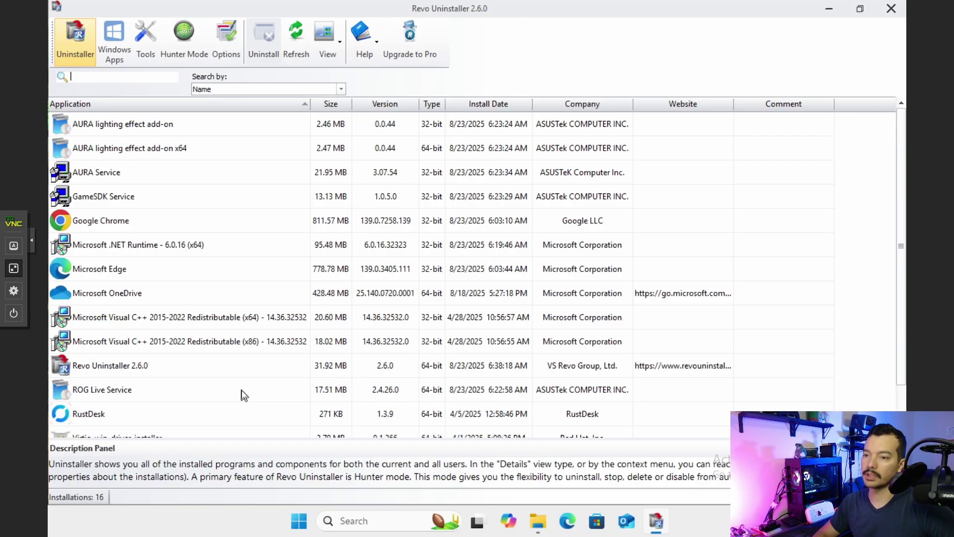
# Step: Find MSI Center among the Windows apps and uninstall it without making a System Restore Point
pyautogui.click(118, 55)
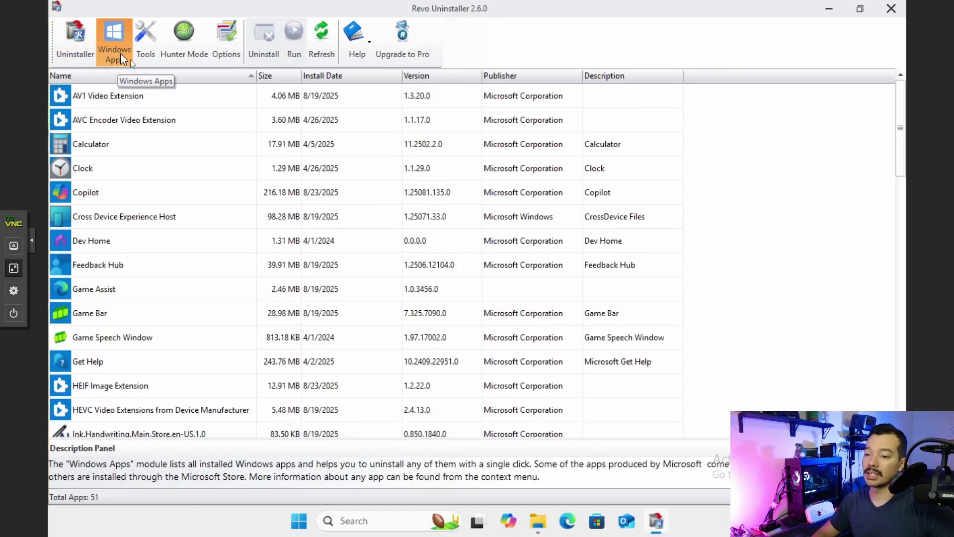
pyautogui.scroll(-7, 204, 163)
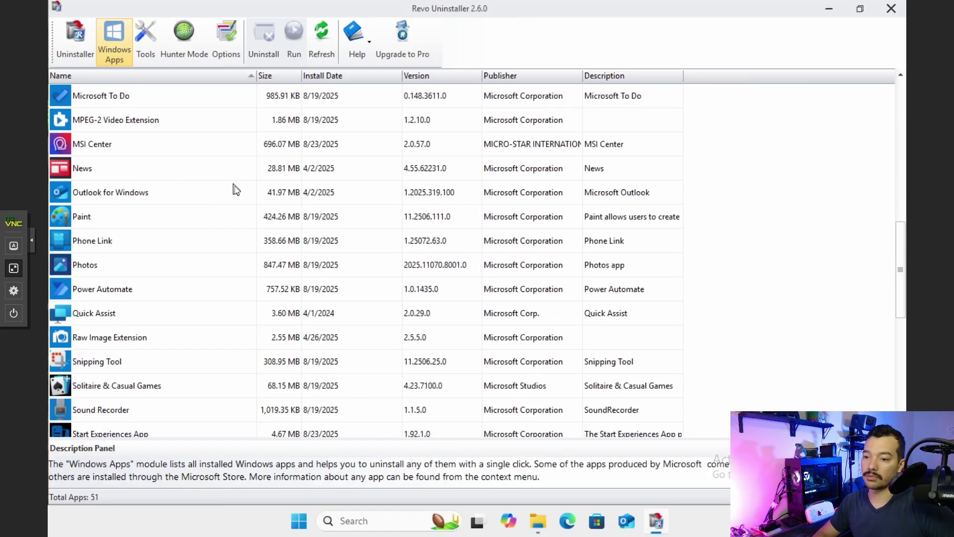
pyautogui.scroll(1, 261, 232)
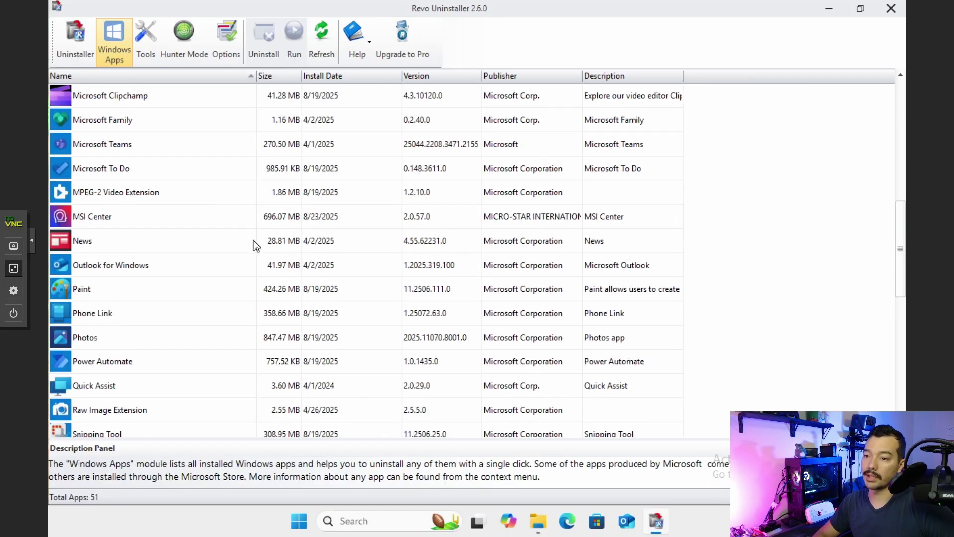
pyautogui.click(121, 216)
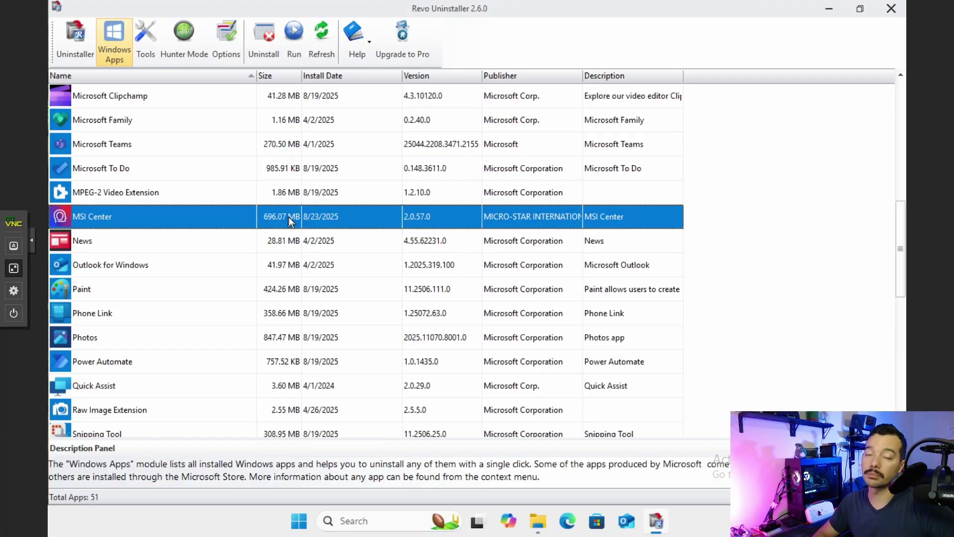
pyautogui.click(133, 192)
pyautogui.click(129, 214)
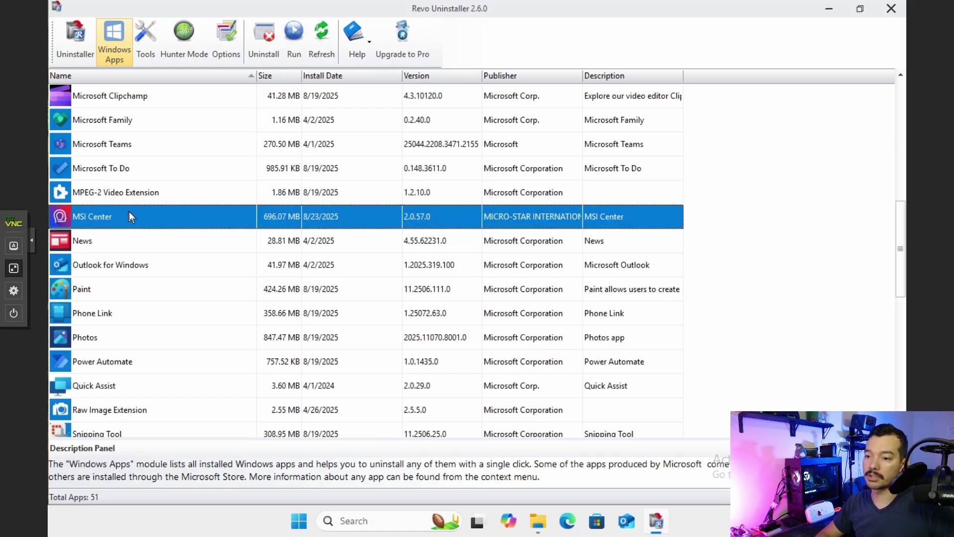
pyautogui.click(266, 47)
pyautogui.click(375, 330)
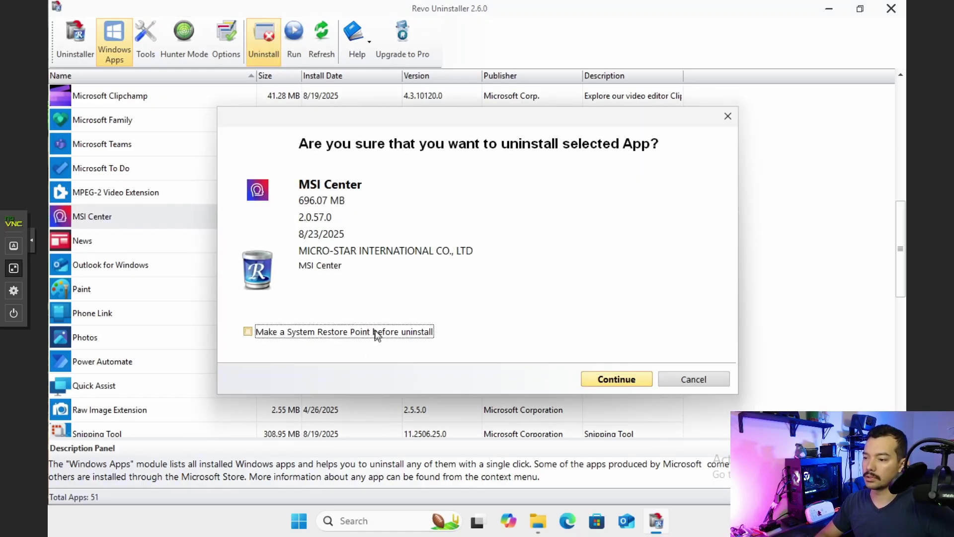
pyautogui.click(614, 379)
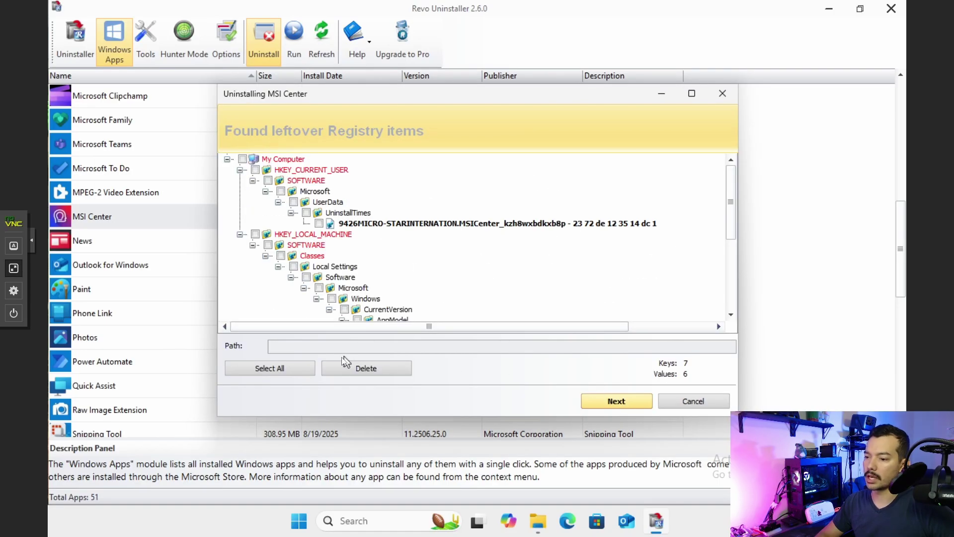
# Step: Select all leftover registry items of MSI Center, review them and delete them
pyautogui.click(300, 368)
pyautogui.scroll(-5, 428, 269)
pyautogui.scroll(10, 455, 266)
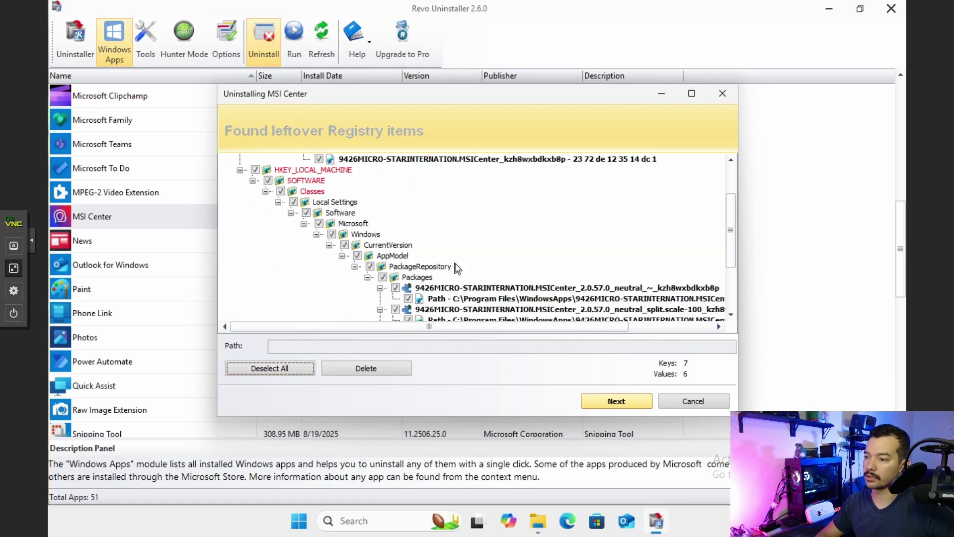
pyautogui.click(383, 370)
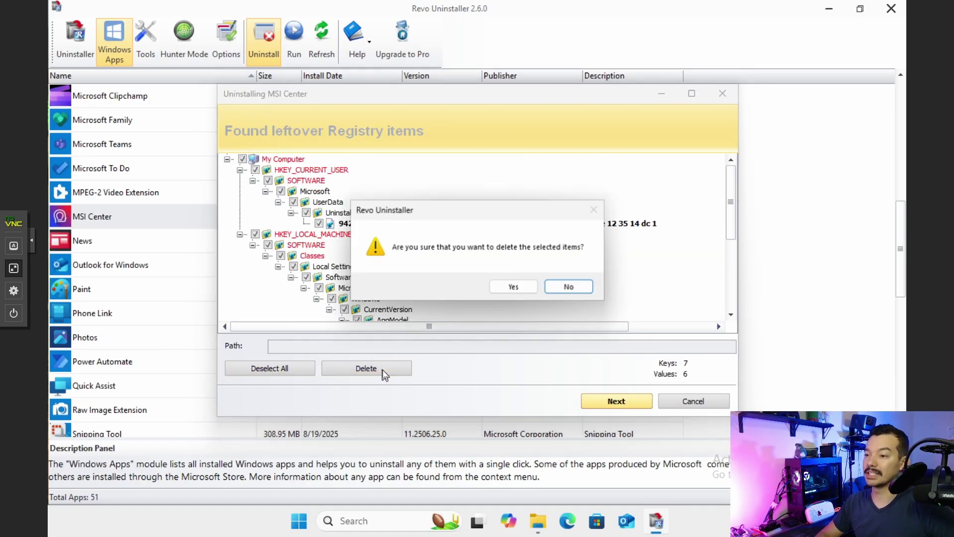
pyautogui.click(513, 287)
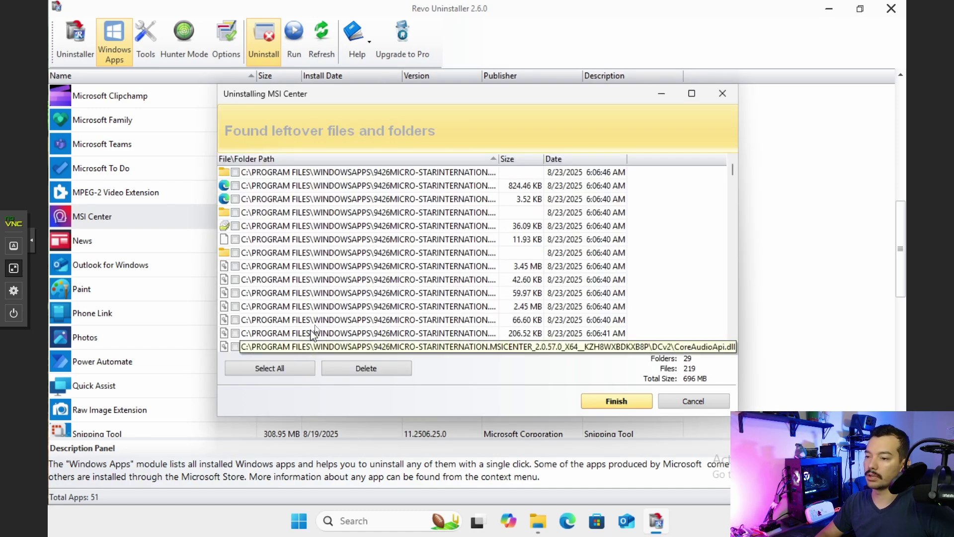
# Step: Select all leftover files and folders of MSI Center, review them and delete them
pyautogui.click(266, 372)
pyautogui.scroll(-8, 445, 293)
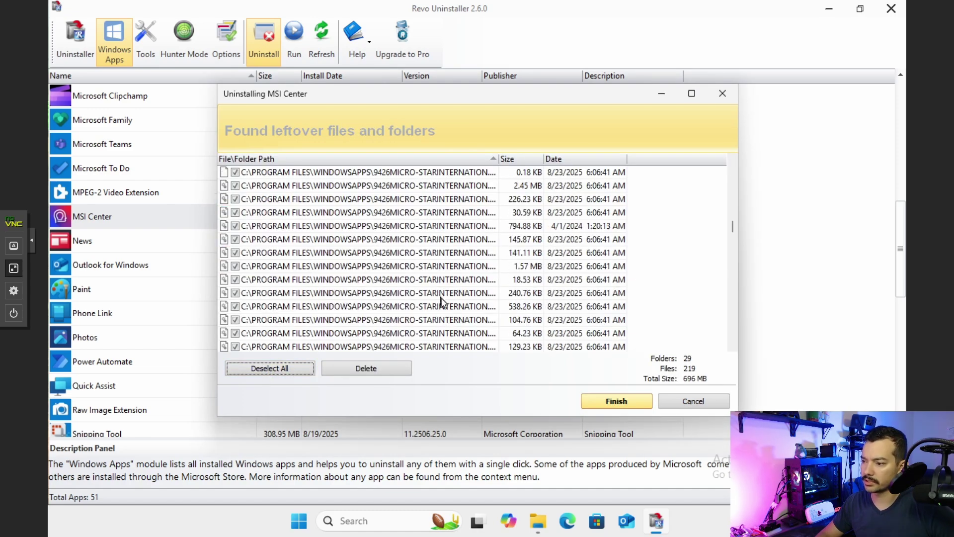
pyautogui.scroll(1, 440, 311)
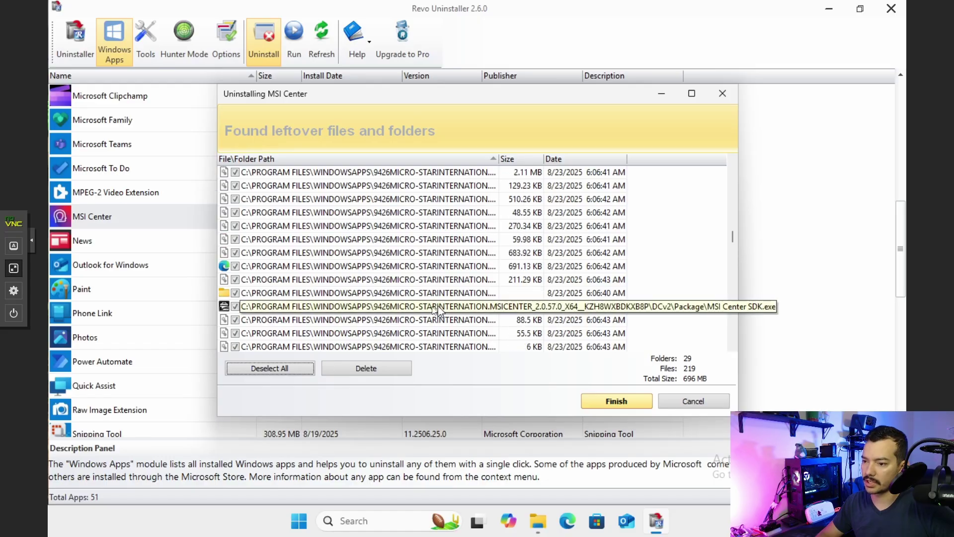
pyautogui.click(368, 370)
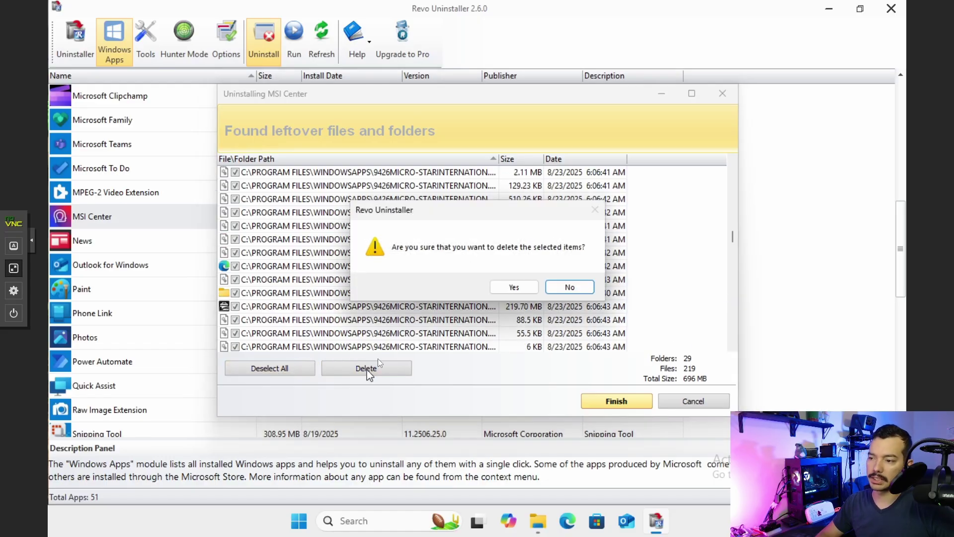
pyautogui.click(503, 289)
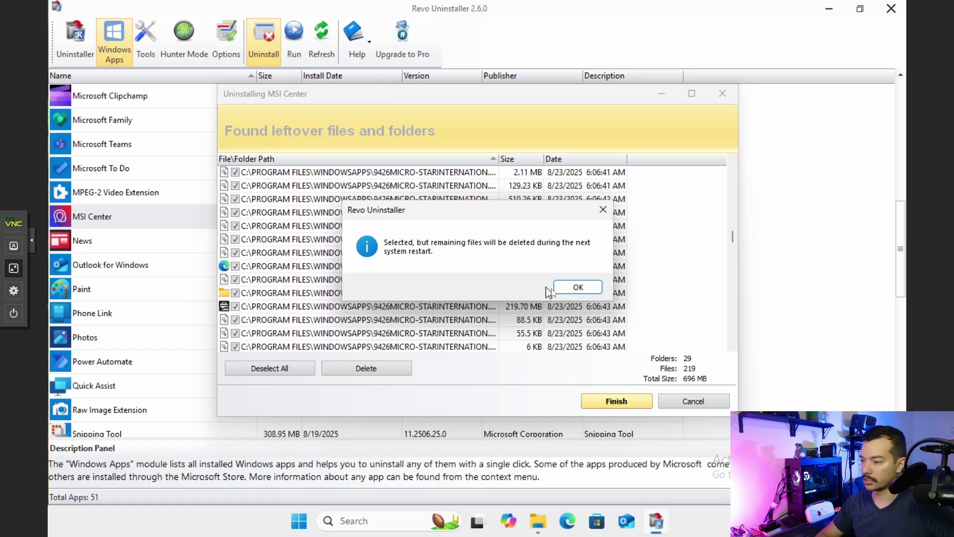
# Step: Acknowledge the notice about deleting remaining files at restart, refresh the Windows apps list and check it for remaining MSI entries
pyautogui.click(567, 287)
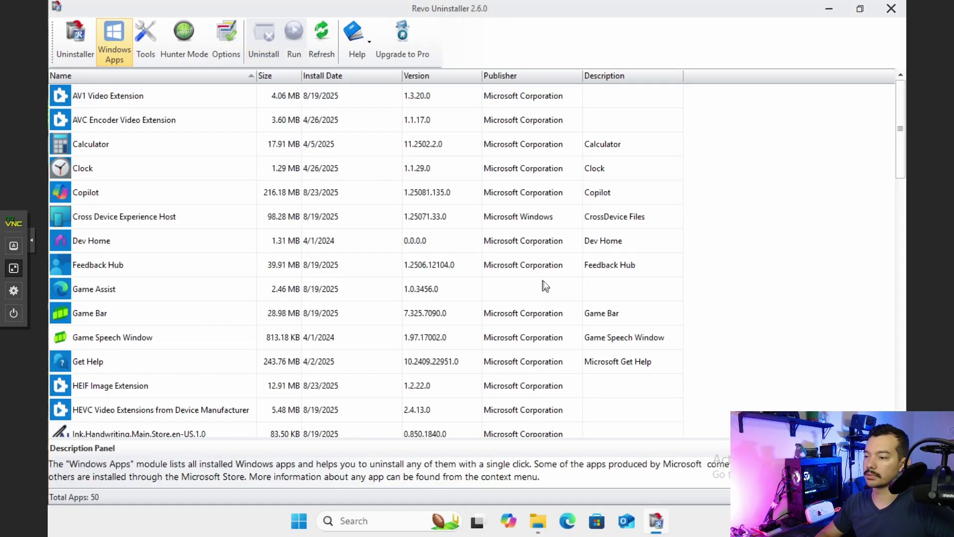
pyautogui.scroll(-6, 186, 246)
pyautogui.scroll(-6, 189, 246)
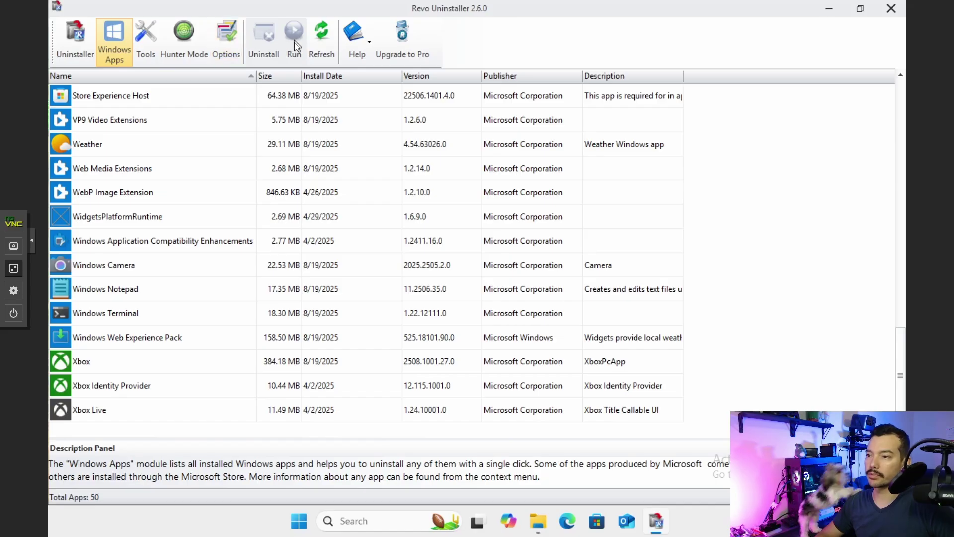
pyautogui.click(317, 35)
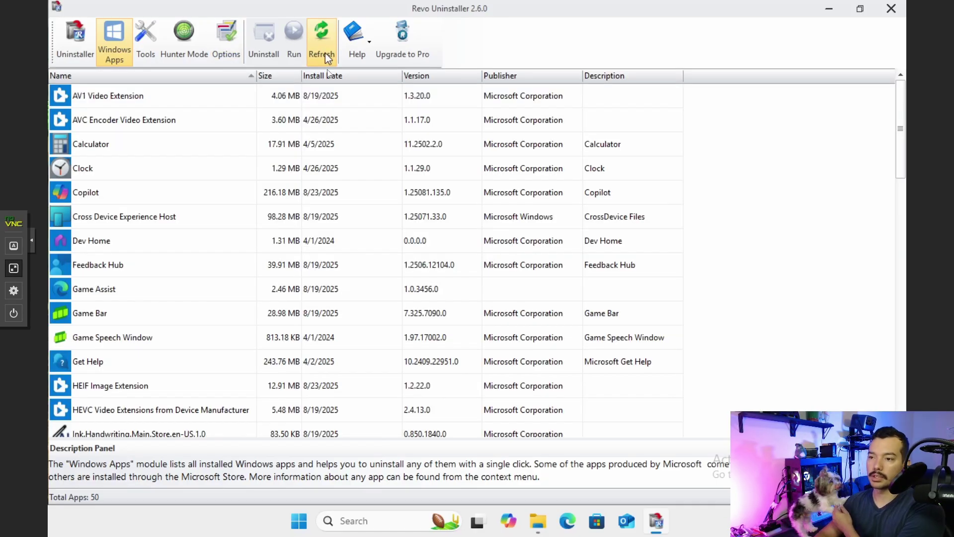
pyautogui.scroll(-5, 208, 177)
pyautogui.scroll(-7, 203, 194)
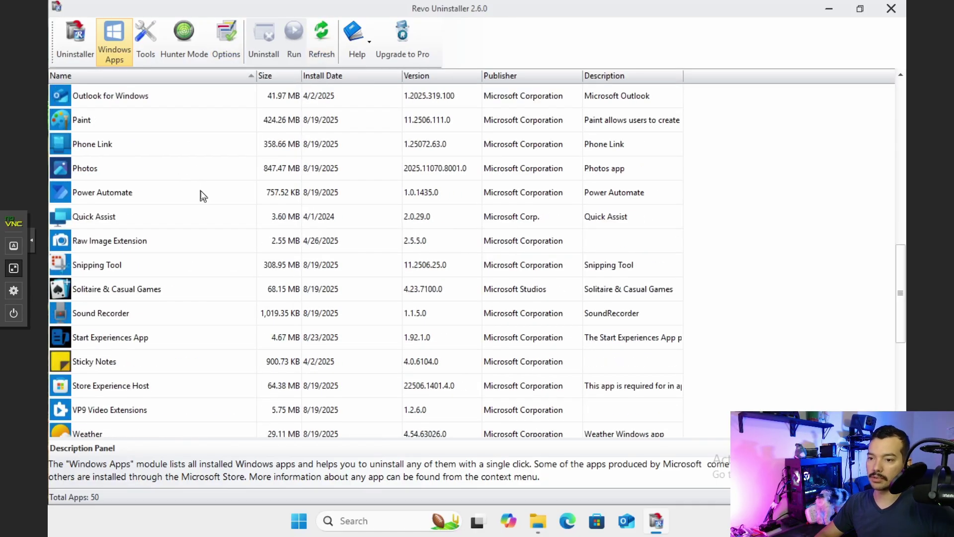
pyautogui.scroll(6, 183, 309)
pyautogui.scroll(10, 181, 305)
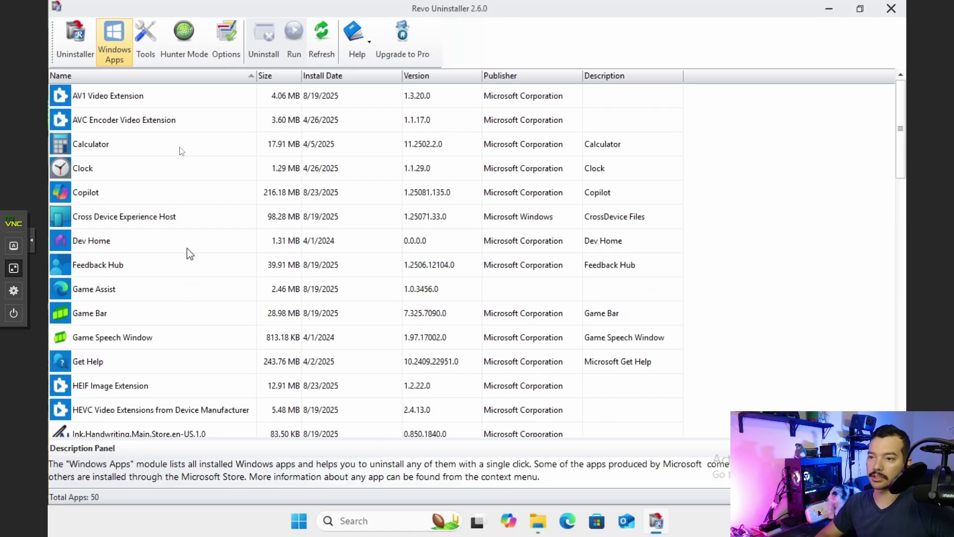
# Step: Show the additional tools, reload the Windows apps and go through the whole list again before returning to the plain apps view
pyautogui.click(144, 47)
pyautogui.scroll(-12, 238, 203)
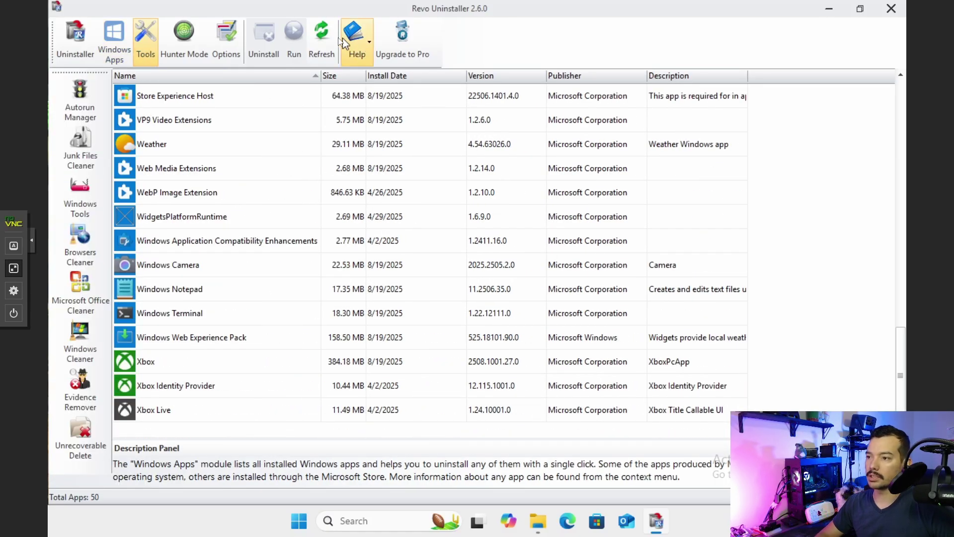
pyautogui.click(324, 40)
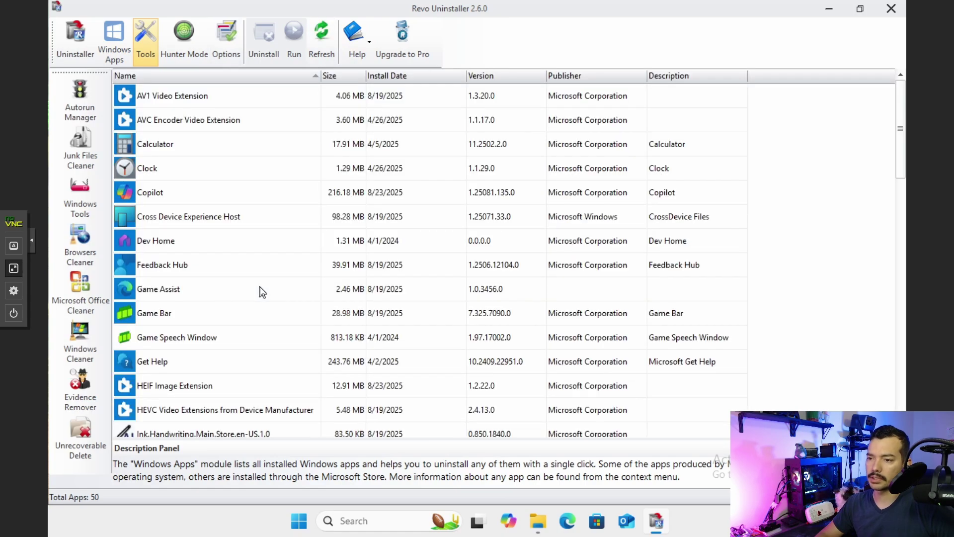
pyautogui.scroll(-4, 260, 287)
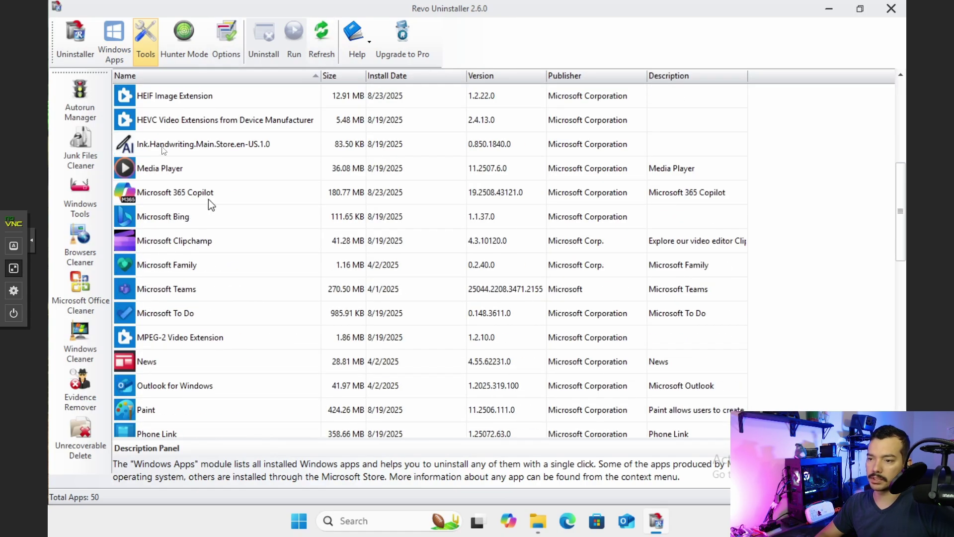
pyautogui.scroll(-4, 223, 372)
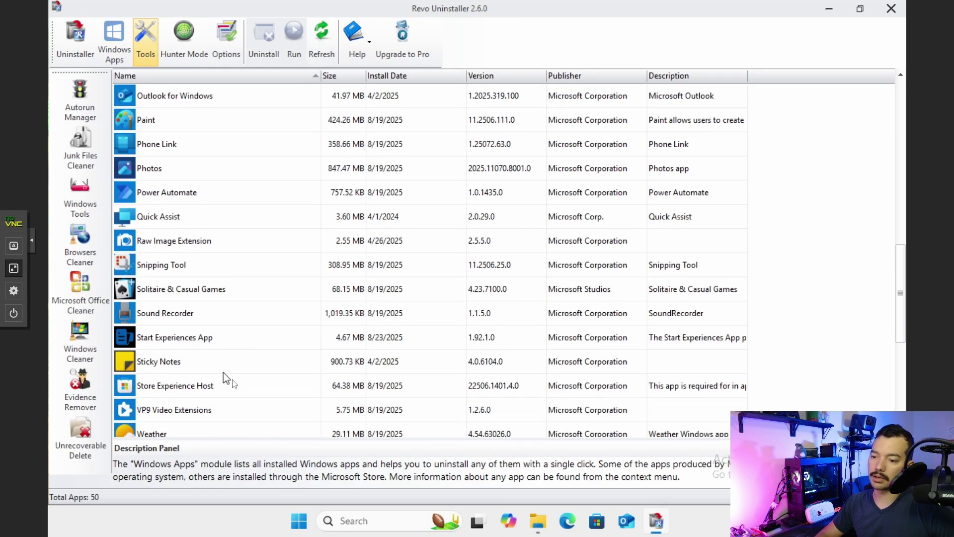
pyautogui.scroll(-4, 228, 382)
pyautogui.scroll(12, 237, 393)
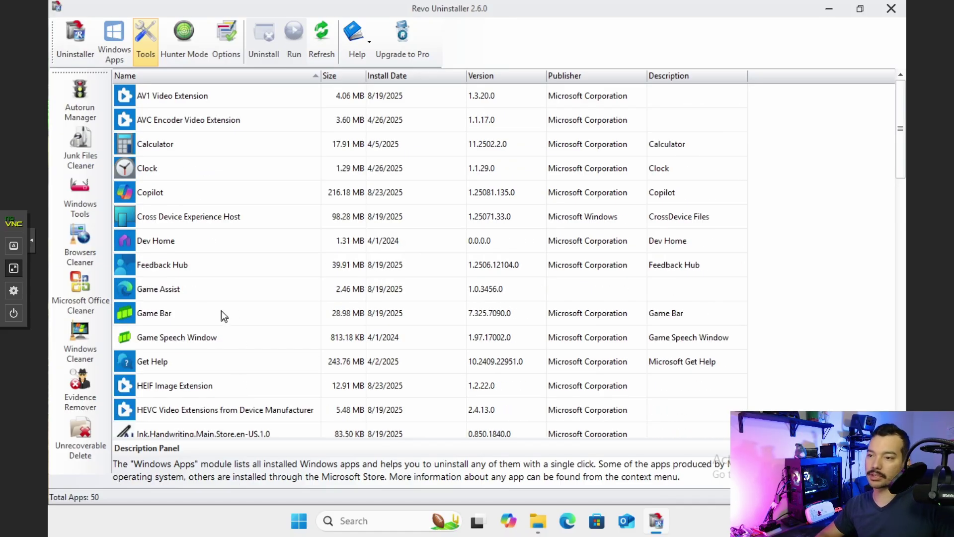
pyautogui.click(114, 42)
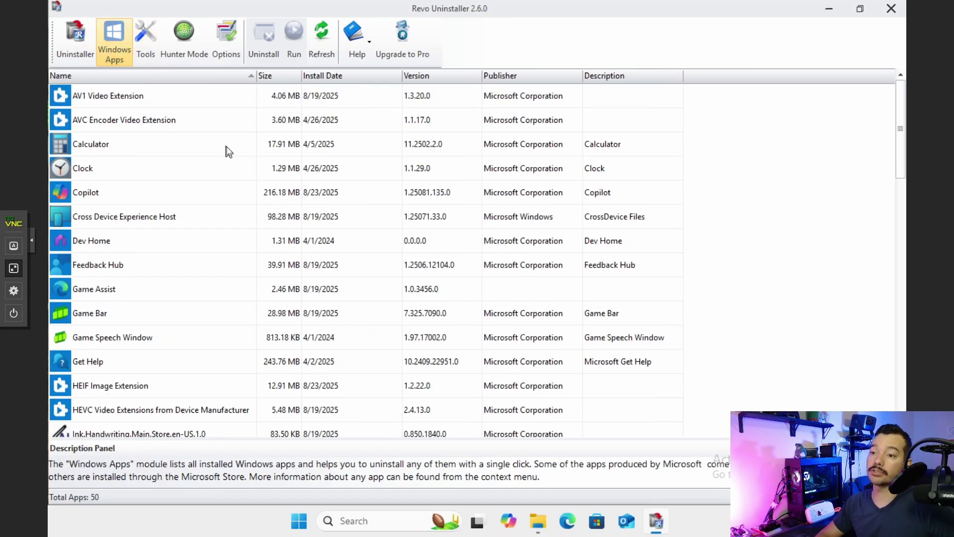
# Step: Uninstall Copilot from the Windows apps without making a System Restore Point
pyautogui.click(124, 188)
pyautogui.rightClick(125, 189)
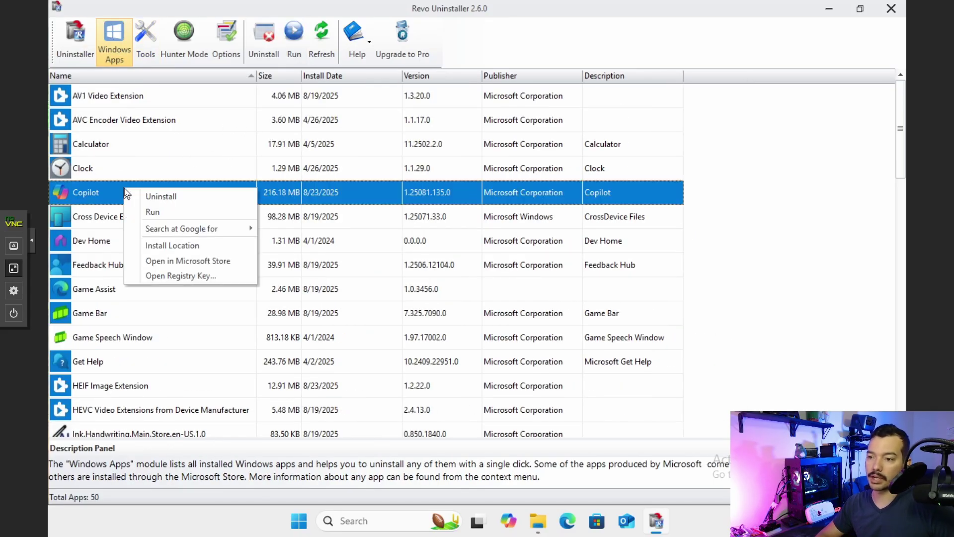
pyautogui.click(157, 197)
pyautogui.click(341, 330)
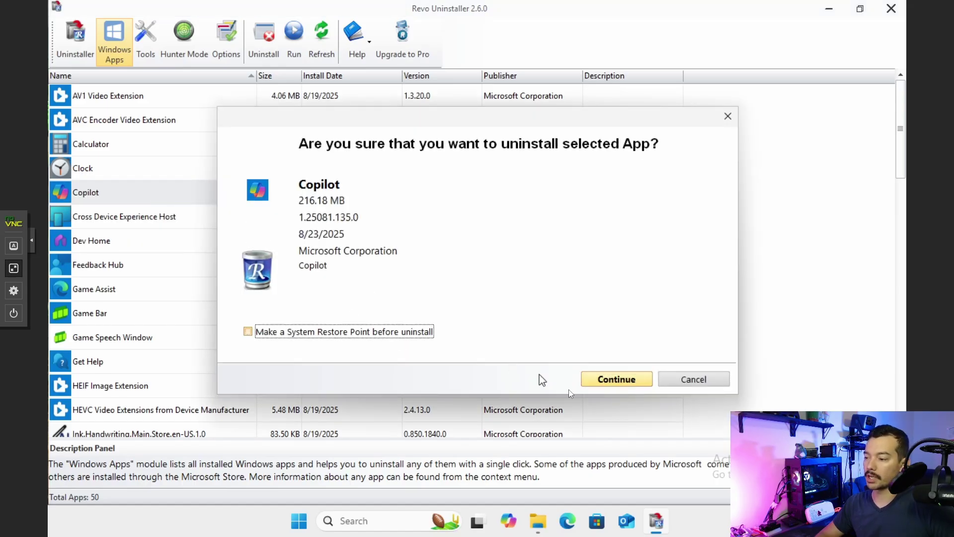
pyautogui.click(616, 379)
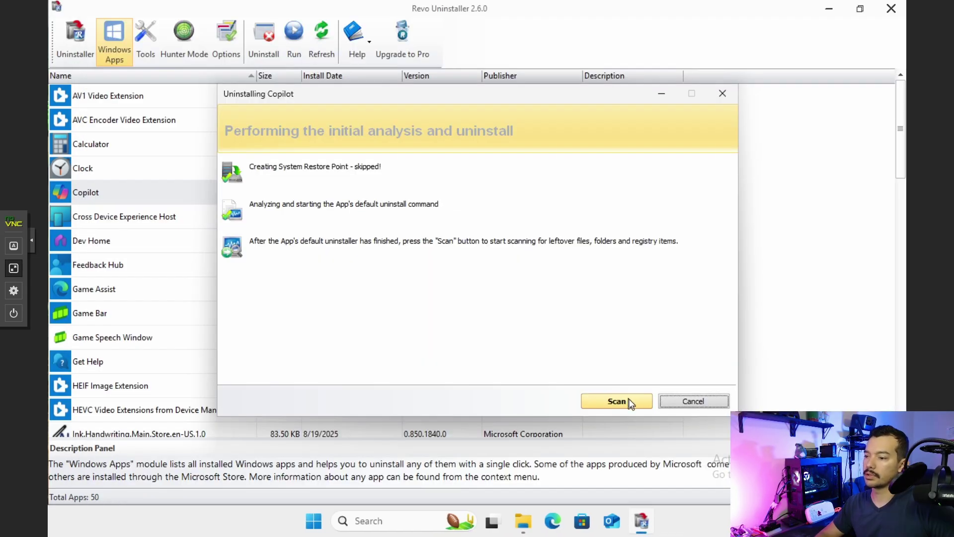
# Step: Scan for Copilot leftovers, select all found registry items and delete them
pyautogui.click(629, 400)
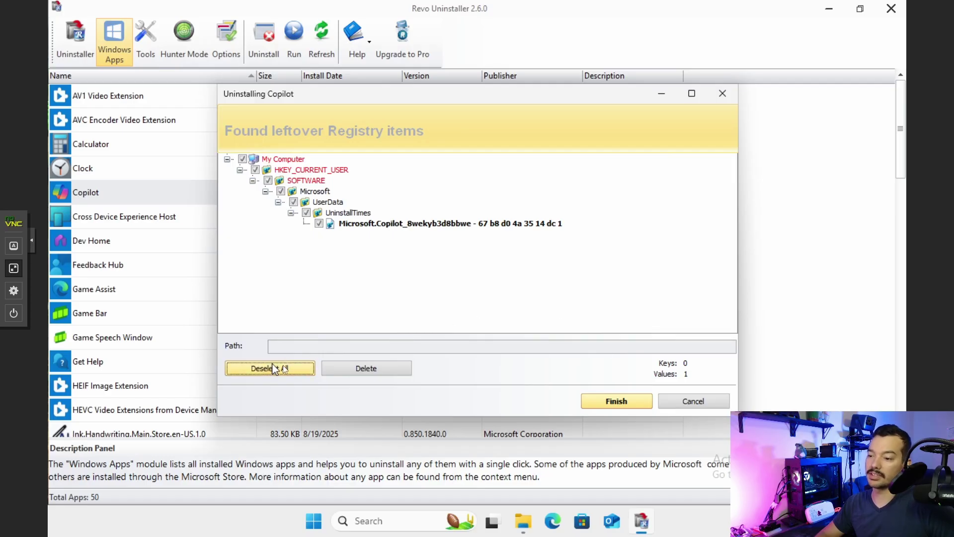
pyautogui.click(376, 370)
pyautogui.click(515, 288)
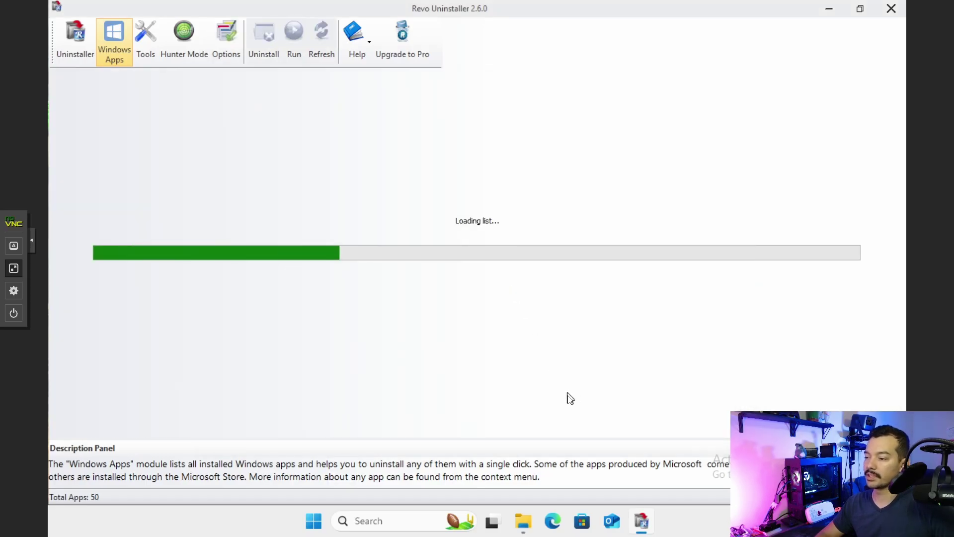
# Step: Find Microsoft 365 Copilot among the Windows apps and uninstall it without making a System Restore Point
pyautogui.scroll(-1, 251, 246)
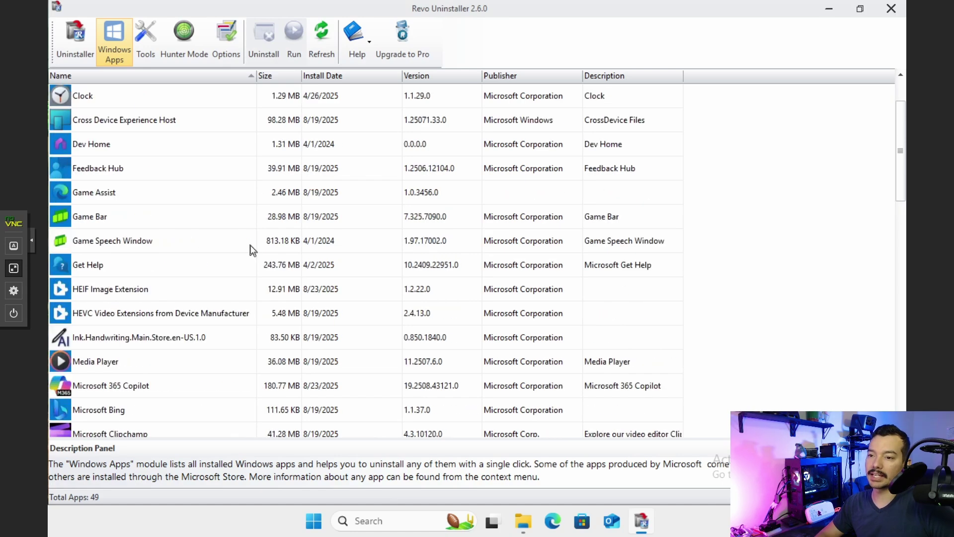
pyautogui.scroll(-2, 251, 246)
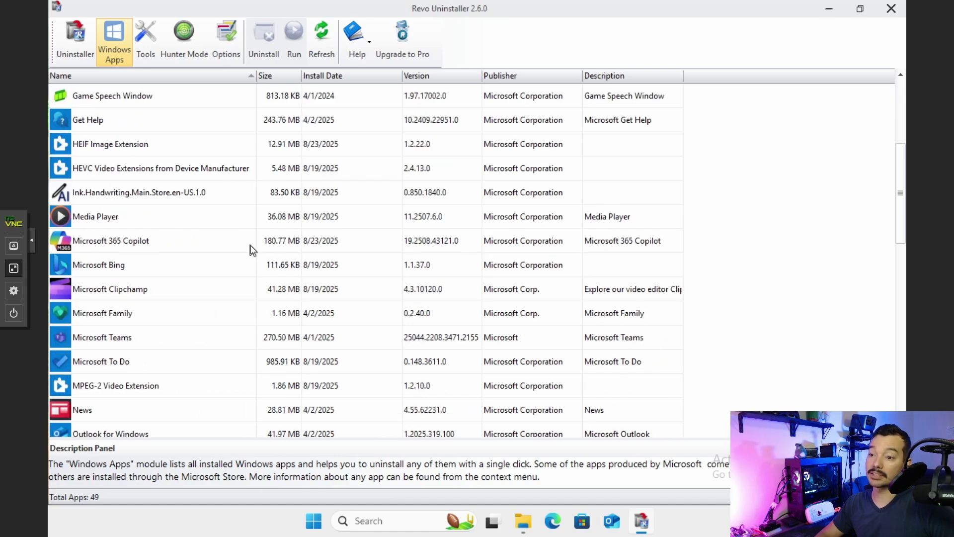
pyautogui.click(182, 240)
pyautogui.rightClick(182, 240)
pyautogui.click(139, 246)
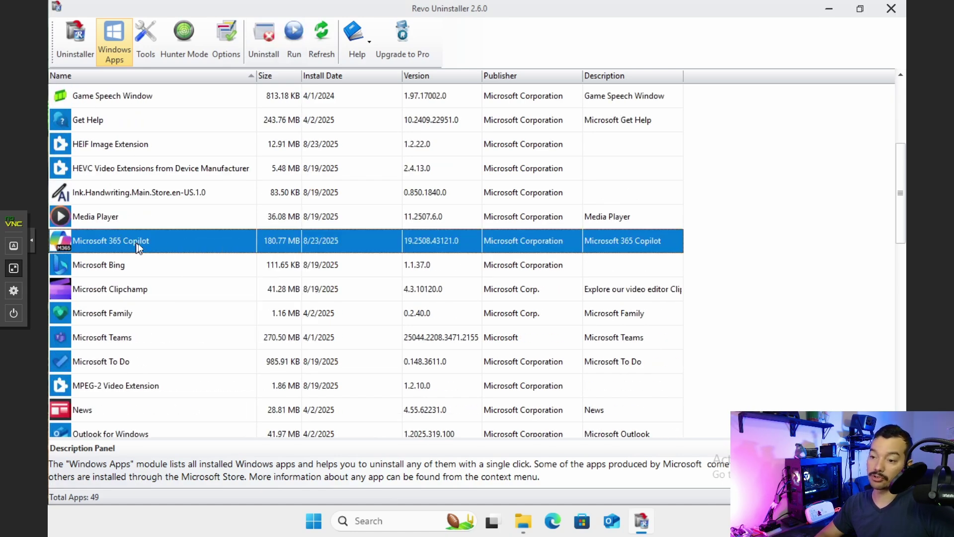
pyautogui.rightClick(141, 243)
pyautogui.click(154, 247)
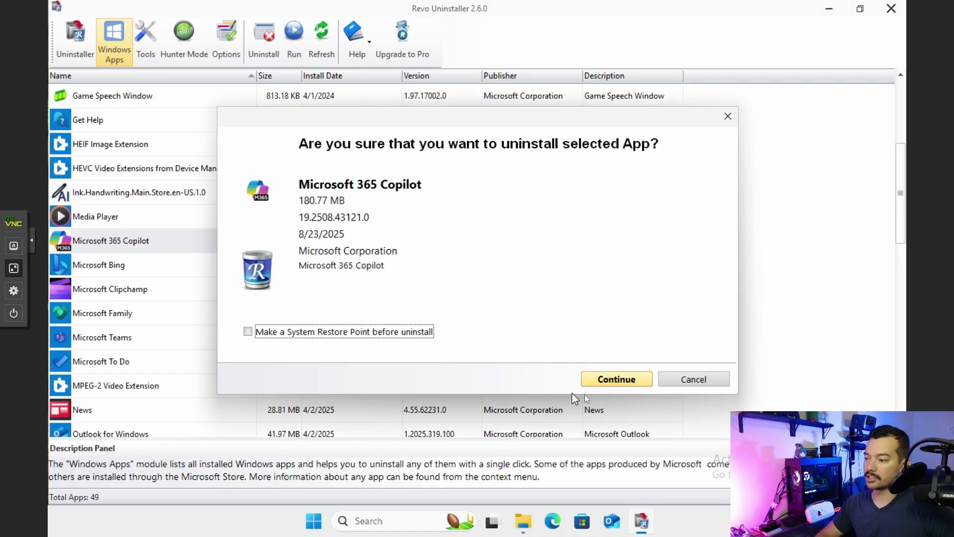
pyautogui.click(611, 379)
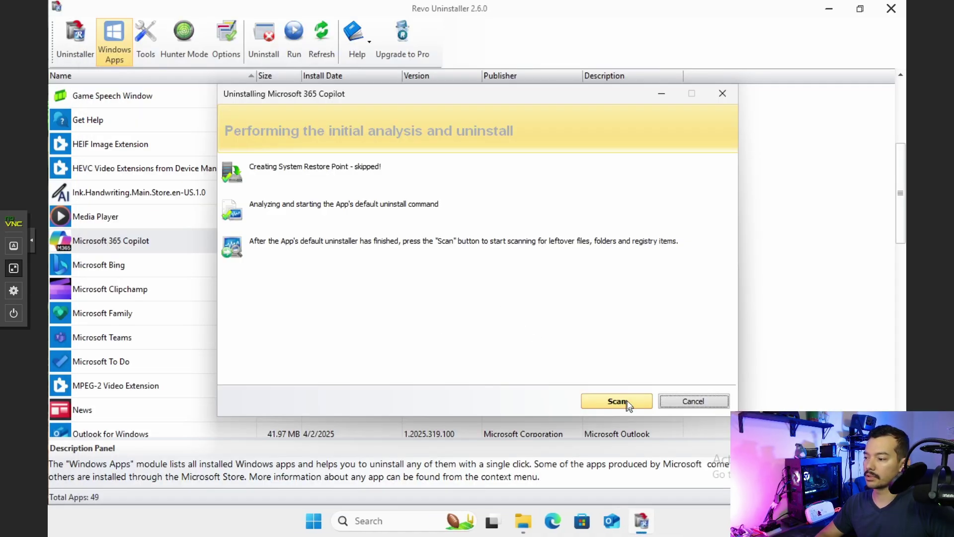
# Step: Scan for Microsoft 365 Copilot leftovers, select all found registry items and delete them
pyautogui.click(621, 397)
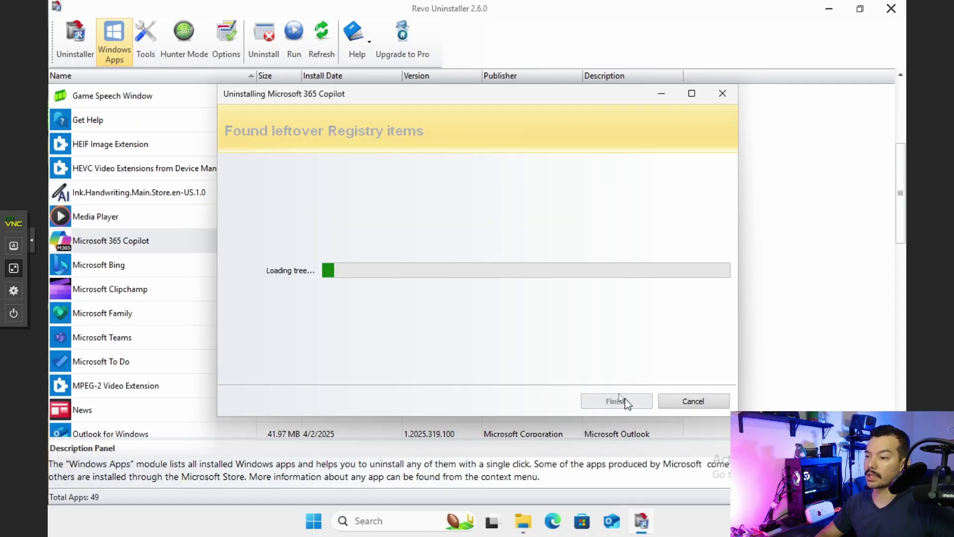
pyautogui.click(309, 369)
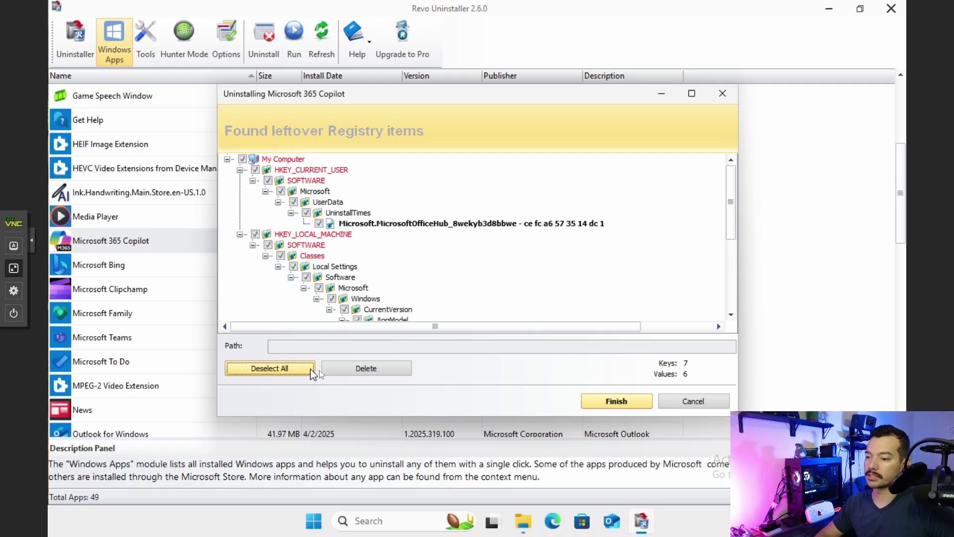
pyautogui.click(372, 377)
pyautogui.click(529, 288)
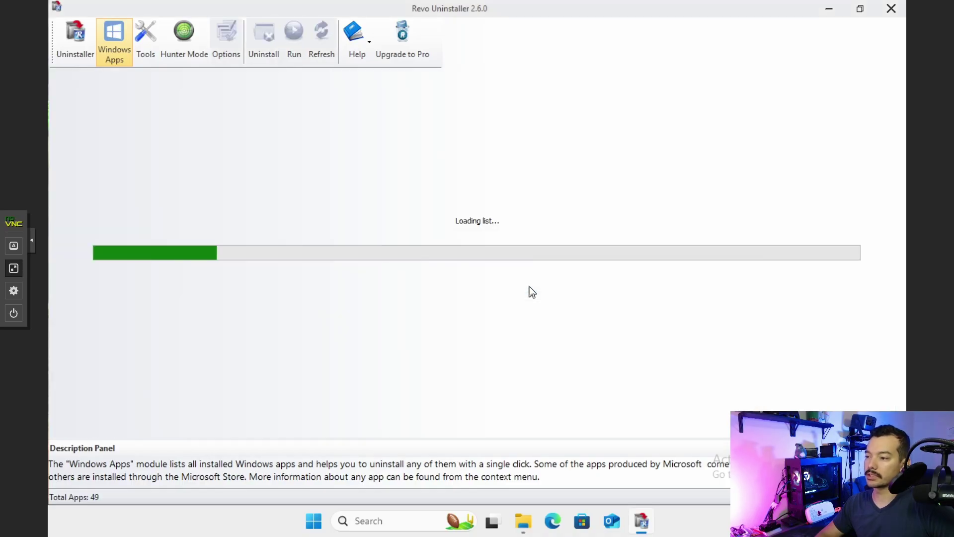
# Step: Look through the remaining Windows apps, down to the Xbox entries, for other apps that could be removed
pyautogui.scroll(-6, 250, 316)
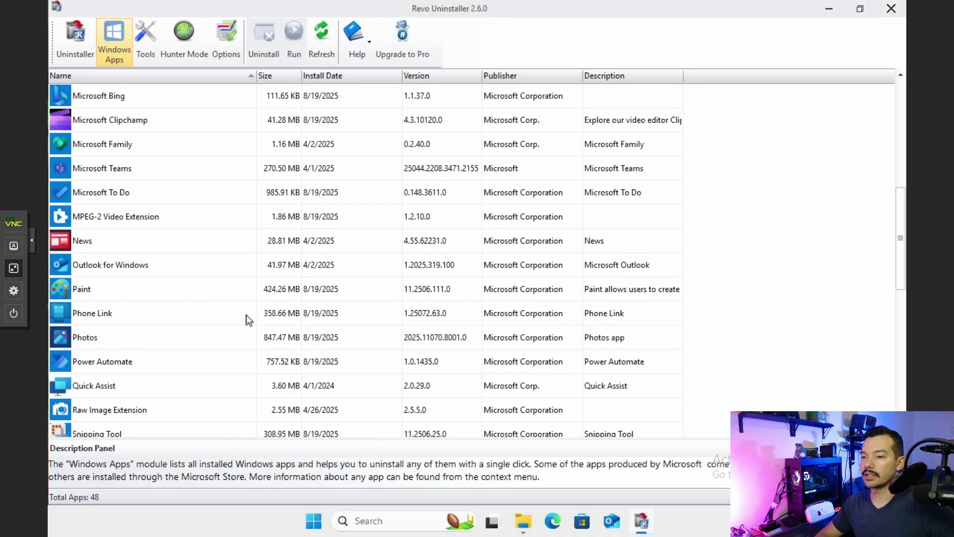
pyautogui.scroll(-6, 247, 315)
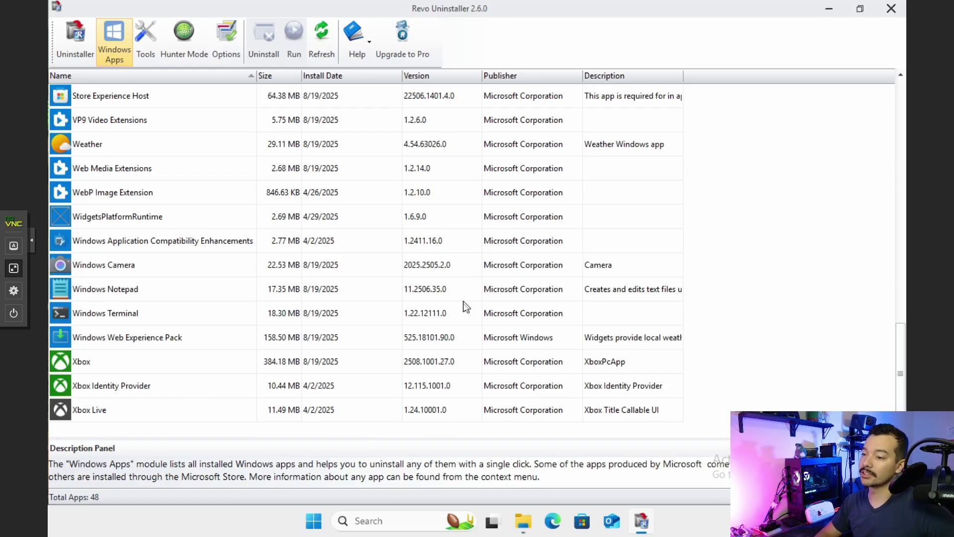
pyautogui.scroll(11, 425, 314)
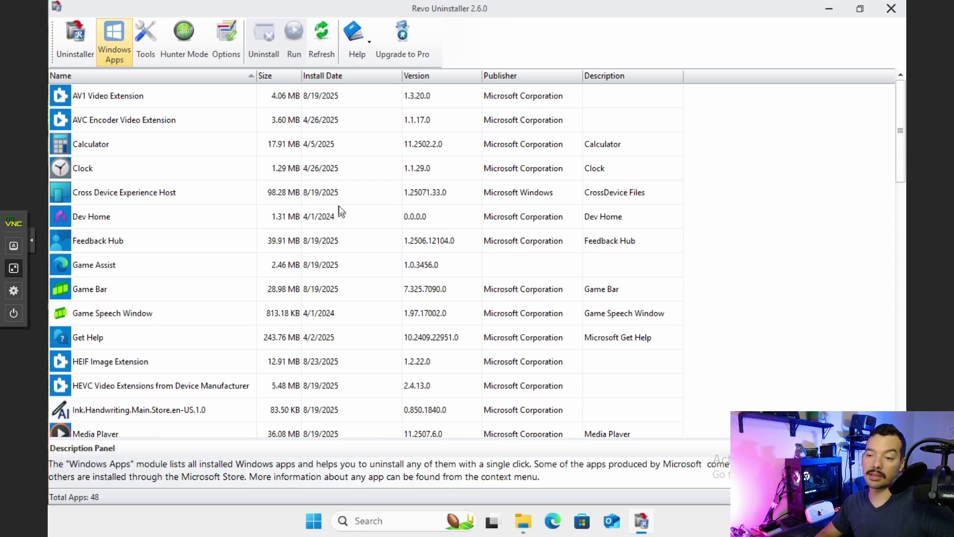
pyautogui.scroll(-11, 220, 268)
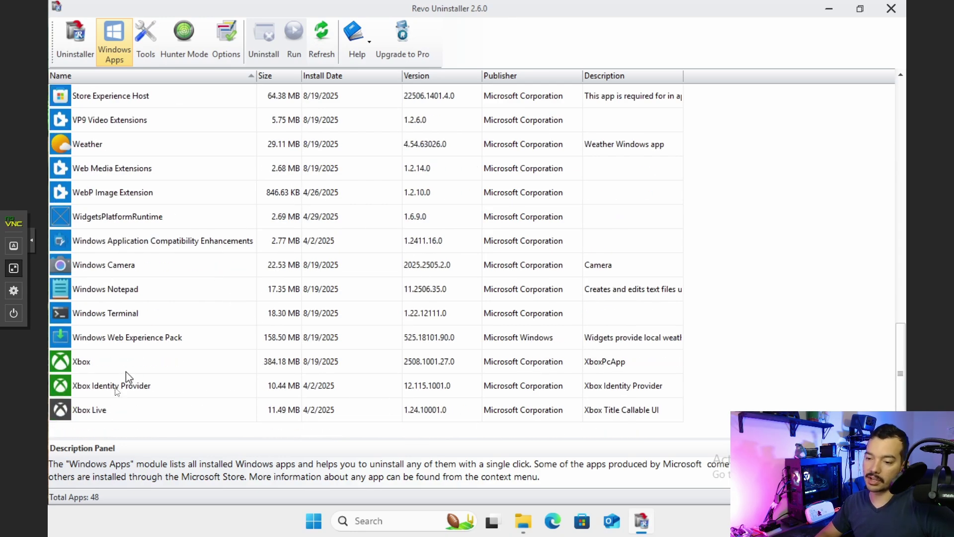
pyautogui.scroll(4, 166, 402)
pyautogui.scroll(8, 165, 399)
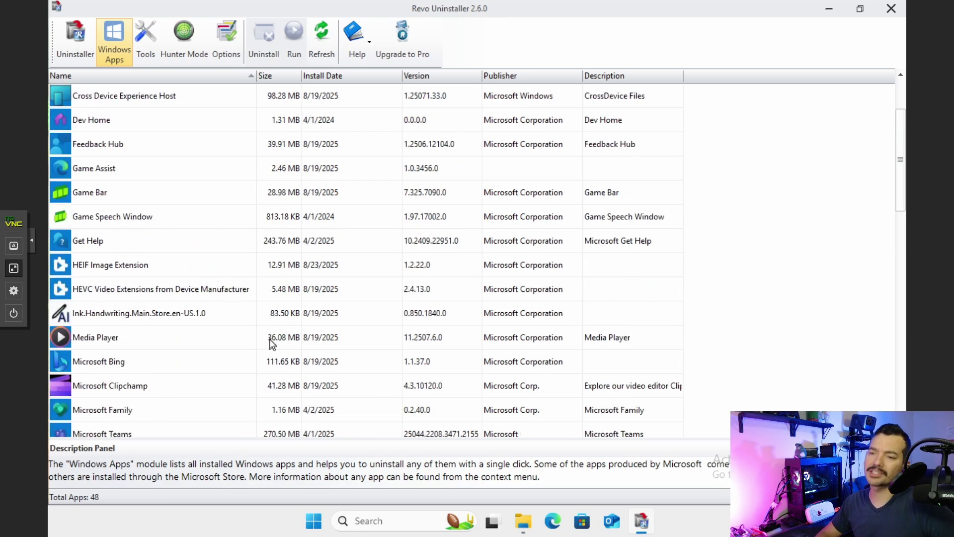
# Step: Review the installed desktop programs and compare them with the Windows apps and the additional tools
pyautogui.click(85, 47)
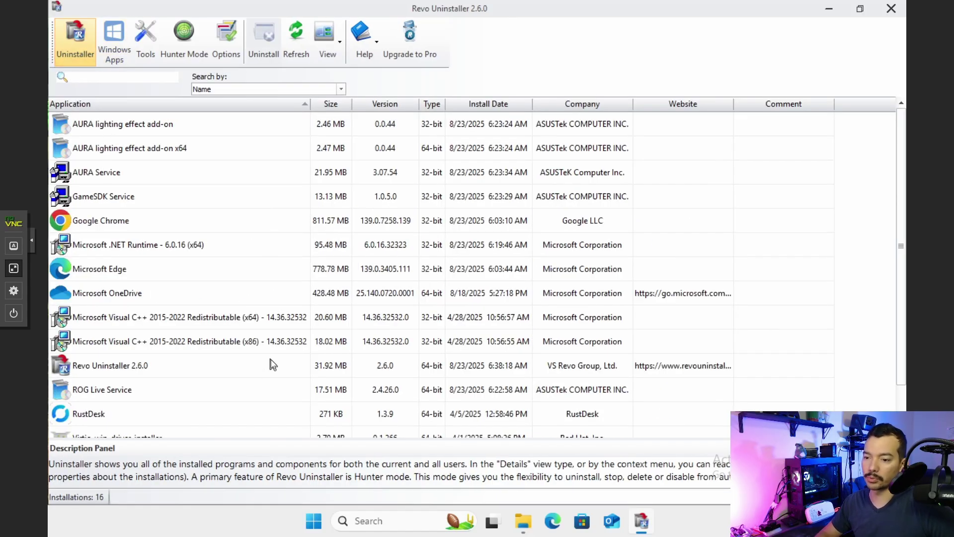
pyautogui.scroll(-1, 270, 359)
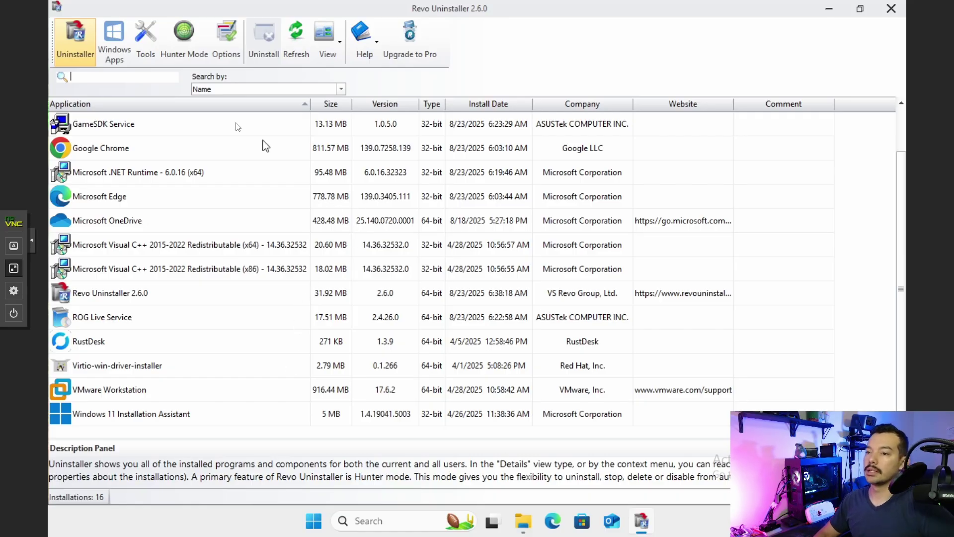
pyautogui.click(116, 44)
pyautogui.click(146, 46)
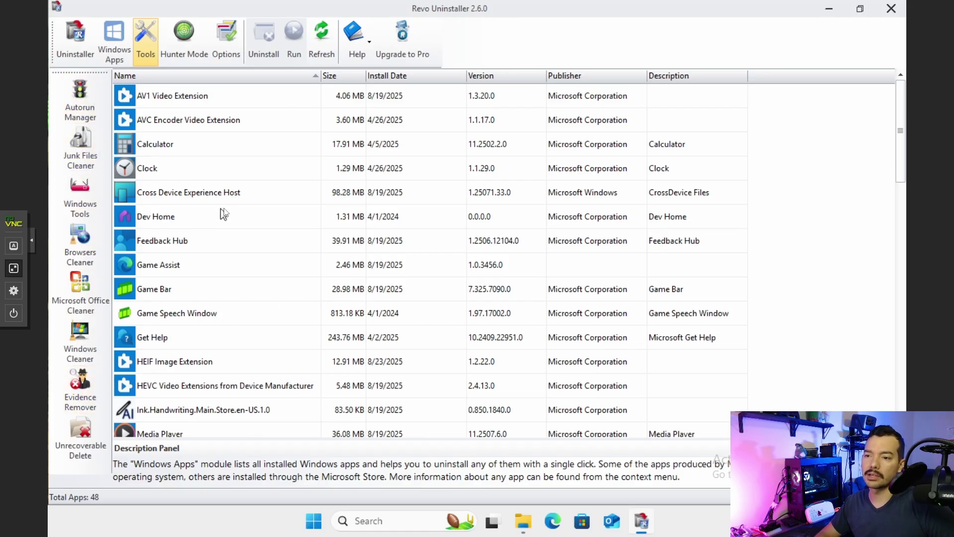
pyautogui.click(83, 44)
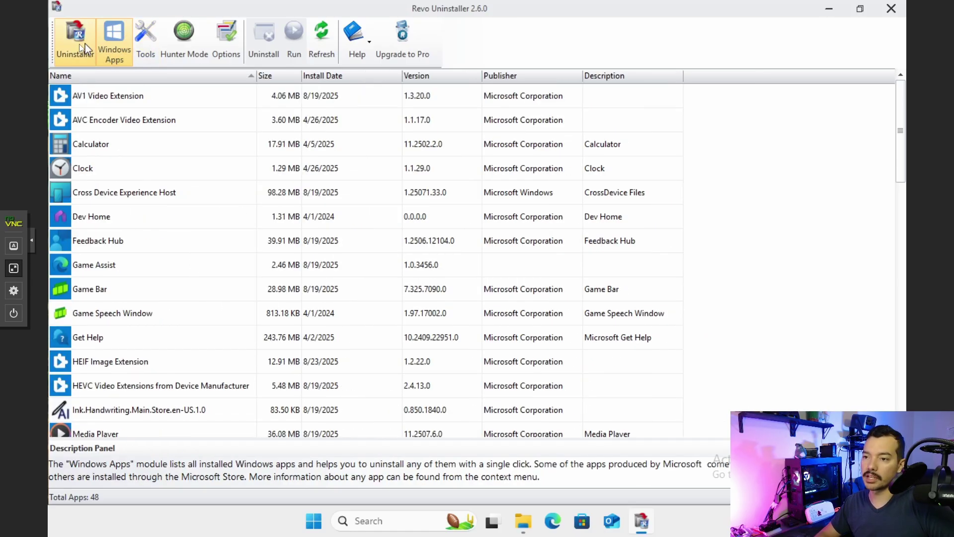